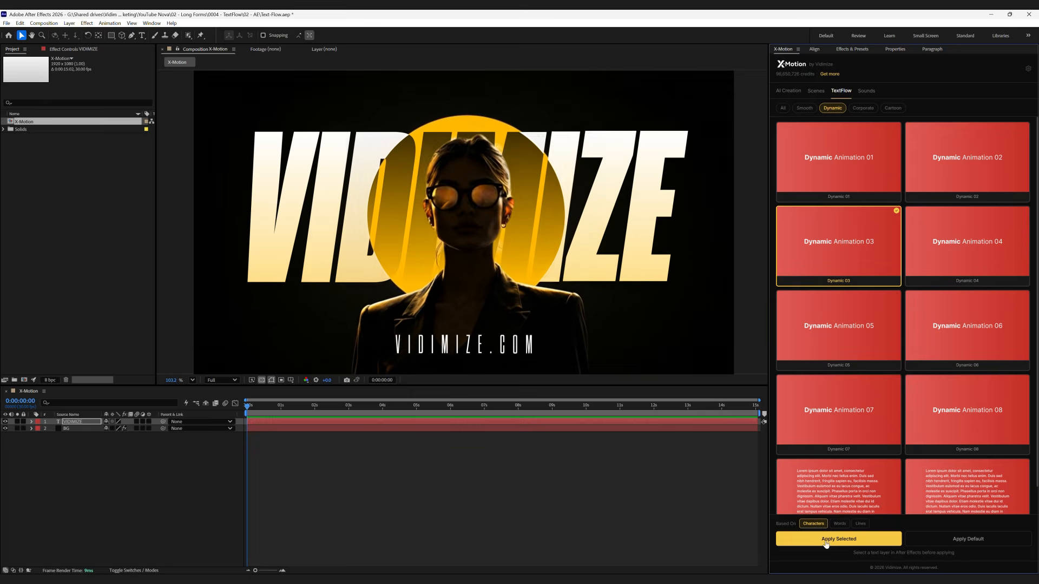
# Apply the Dynamic 03 text animation based on characters to the finished VIDIMIZE title over the portrait background
pyautogui.click(824, 539)
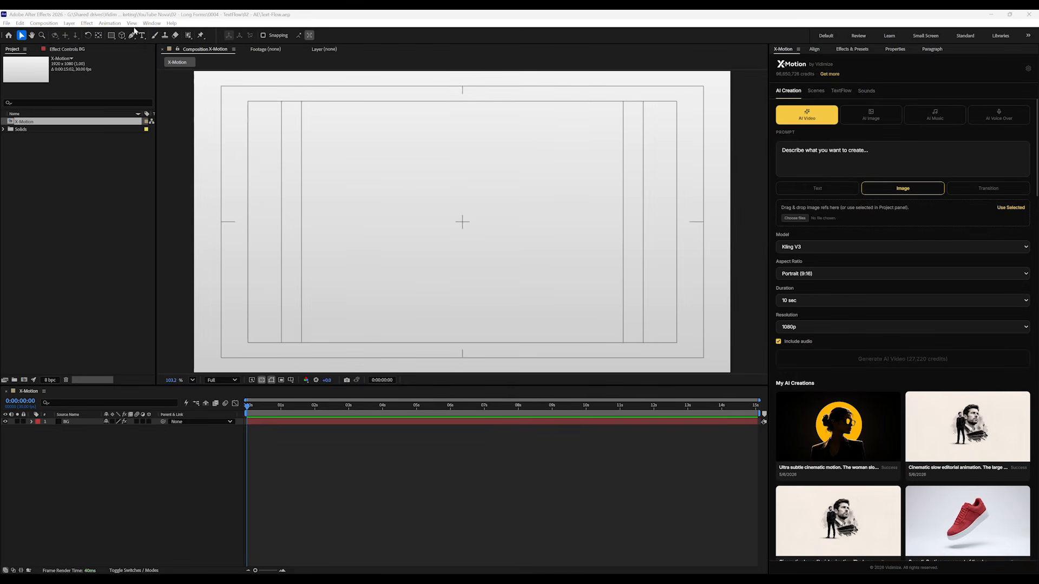
# Create the text VIDIMIZE as a new text layer and move it to the centre of the composition
pyautogui.click(142, 37)
pyautogui.hotkey('ctrl', 't')
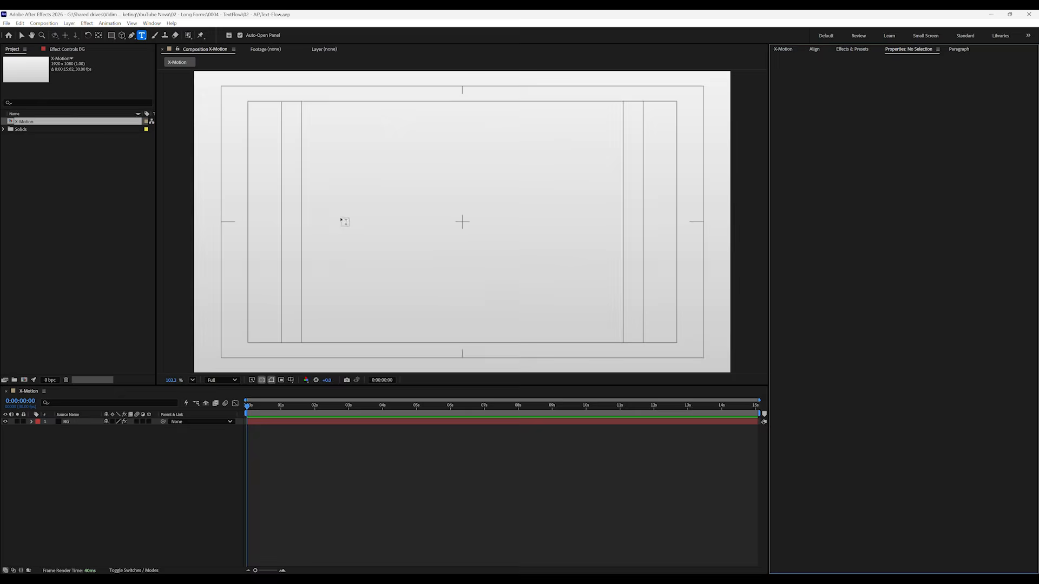
pyautogui.click(337, 220)
pyautogui.write('VIDIMI')
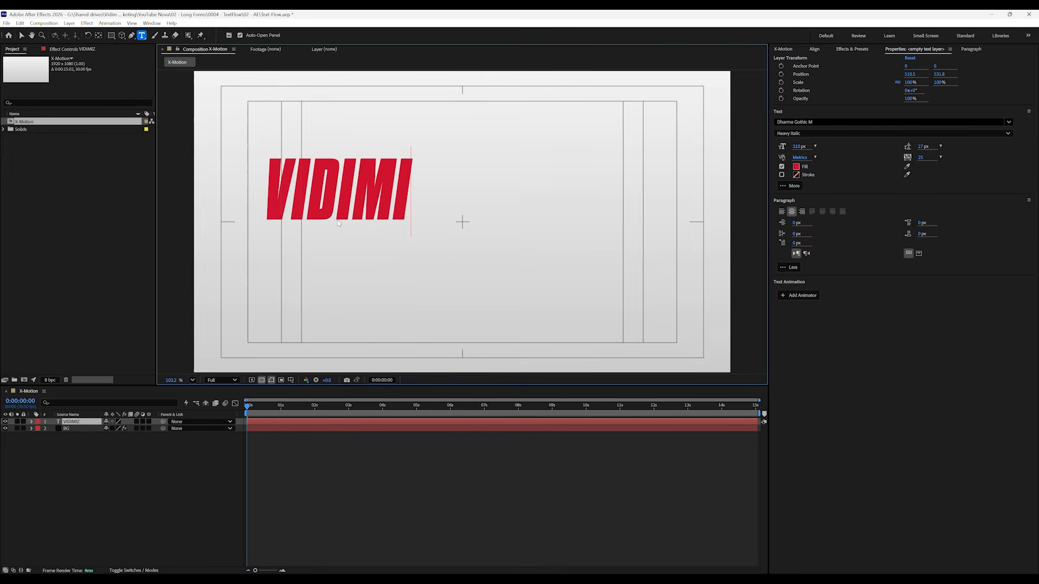
pyautogui.write('ZE')
pyautogui.click(21, 37)
pyautogui.moveTo(407, 209); pyautogui.dragTo(527, 243)
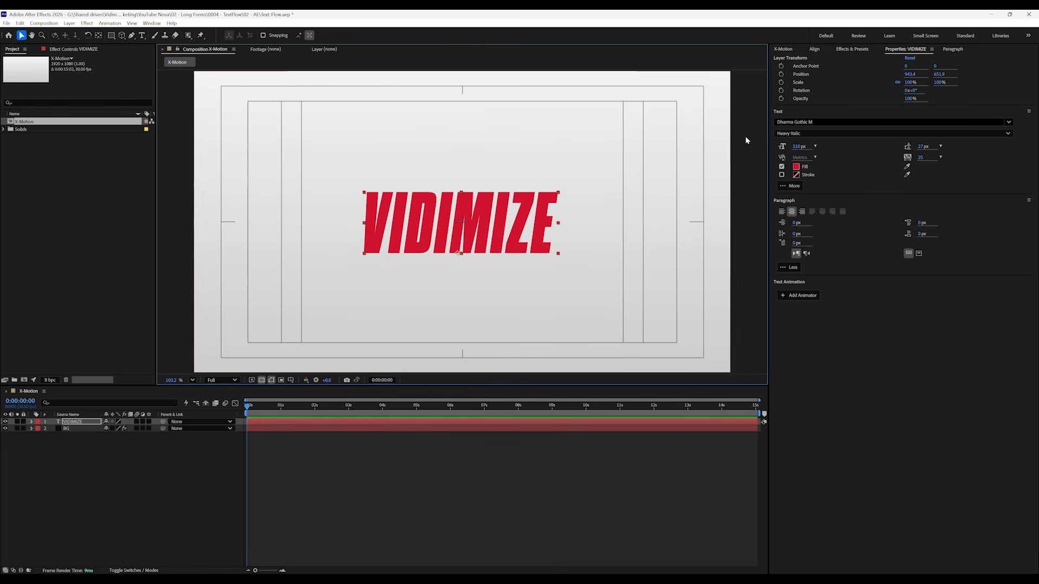
# Look through the Smooth, Dynamic, Corporate and Cartoon animation categories in X-Motion's TextFlow library
pyautogui.click(790, 49)
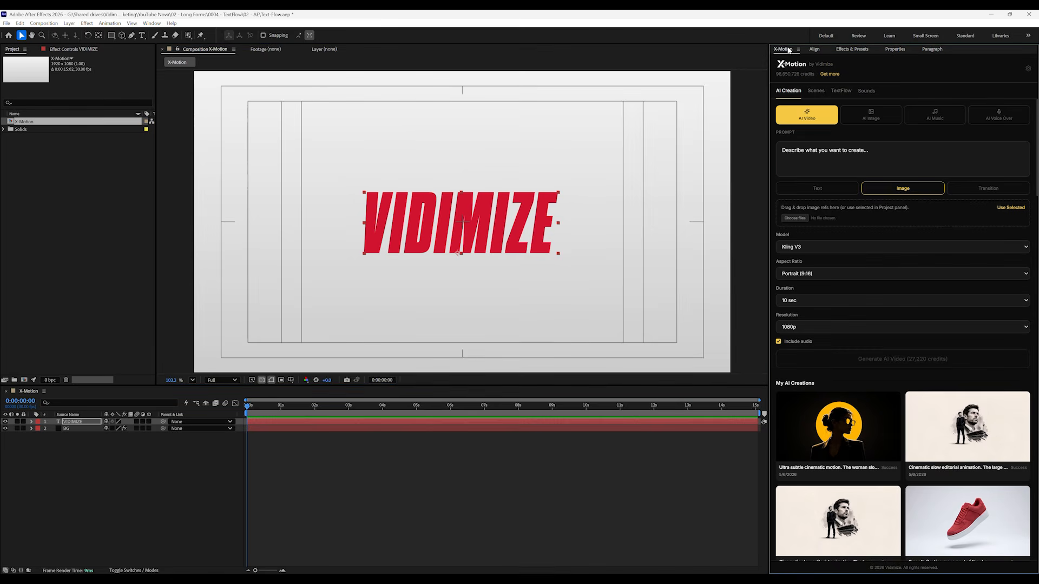
pyautogui.click(840, 91)
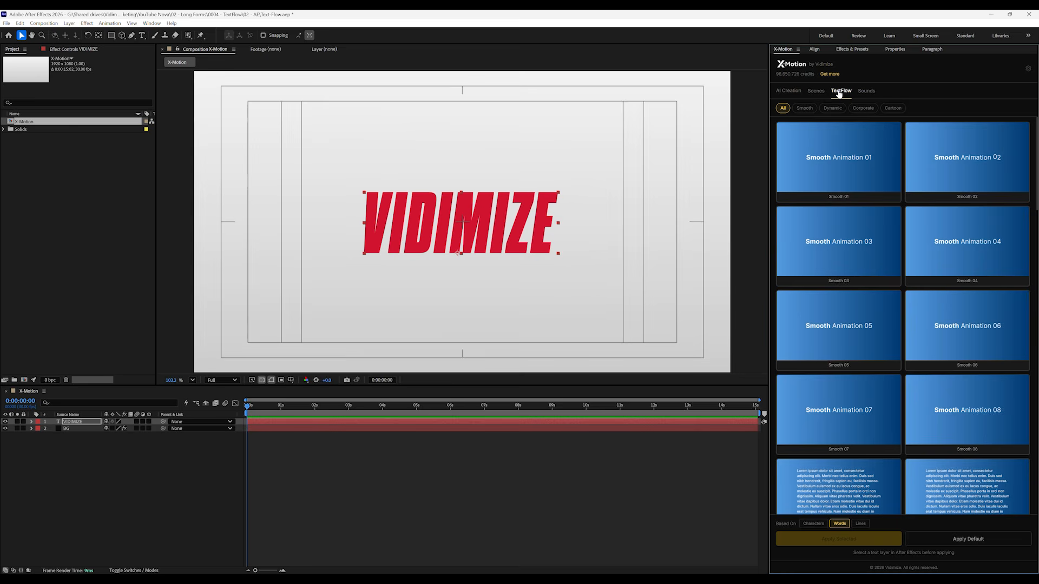
pyautogui.click(810, 110)
pyautogui.click(829, 109)
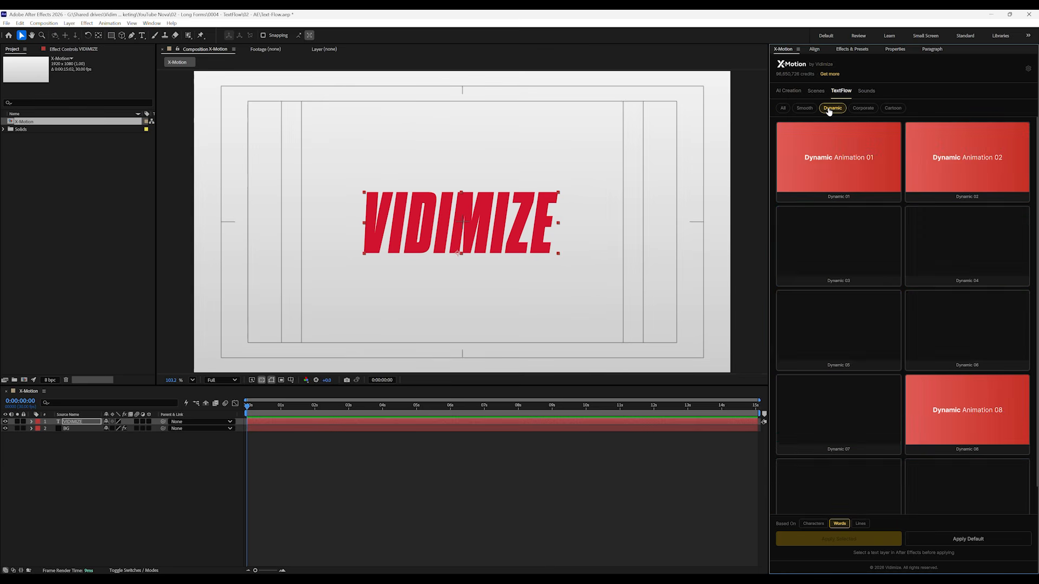
pyautogui.click(862, 109)
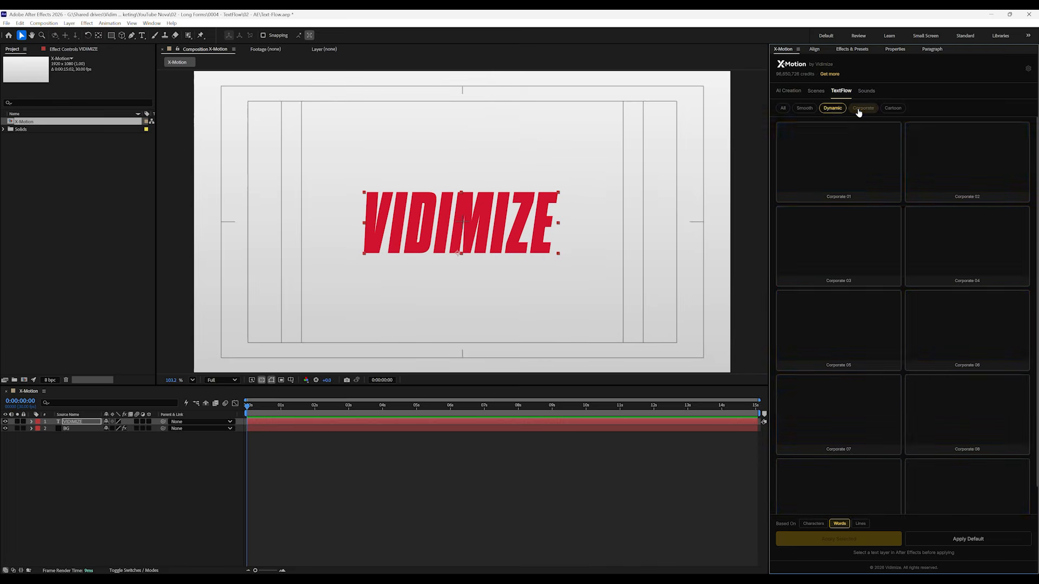
pyautogui.click(892, 109)
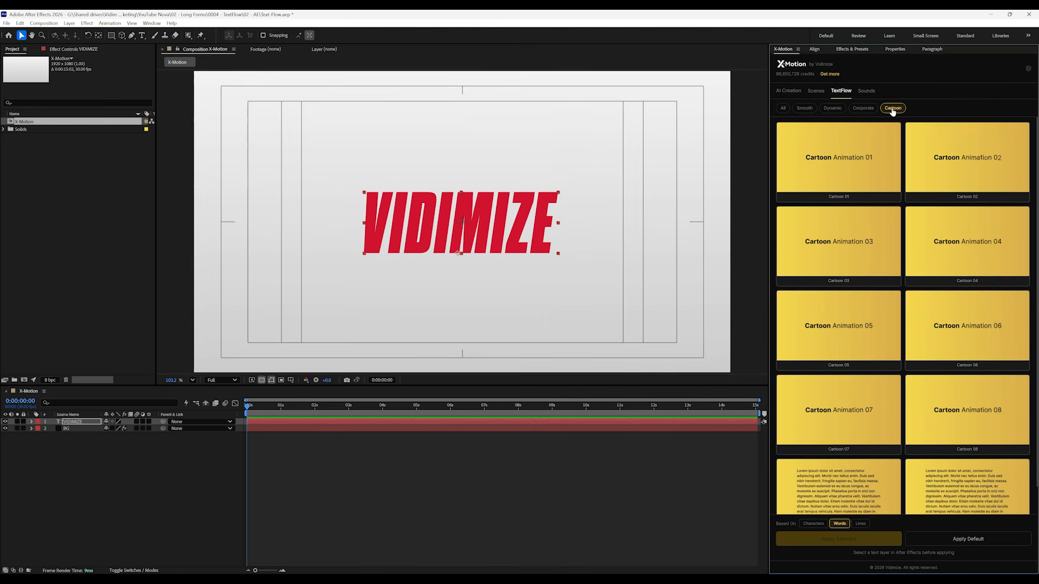
# Apply the Dynamic 03 animation to the VIDIMIZE layer based on characters and preview it in the timeline
pyautogui.click(828, 110)
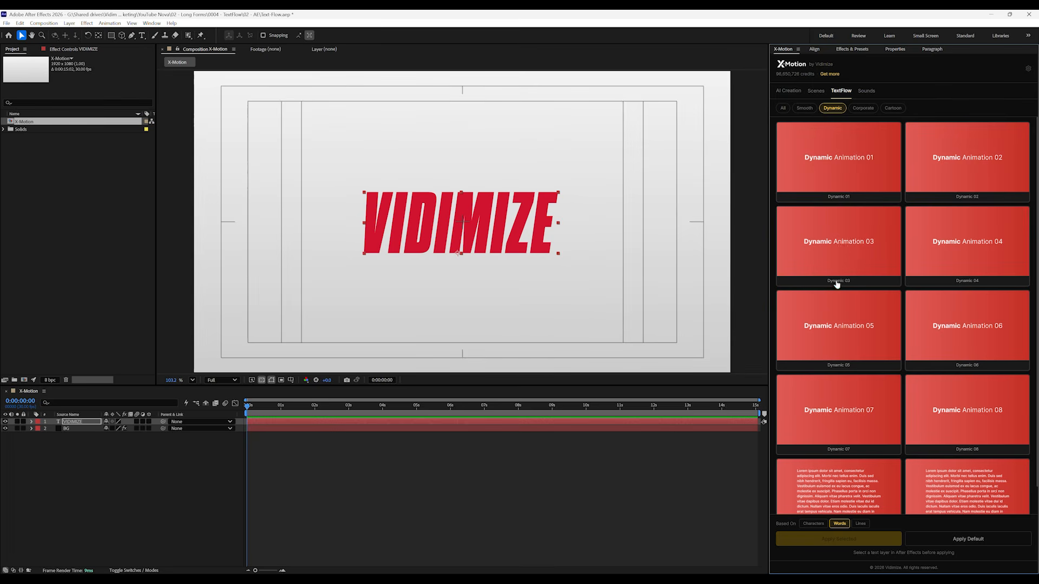
pyautogui.click(833, 253)
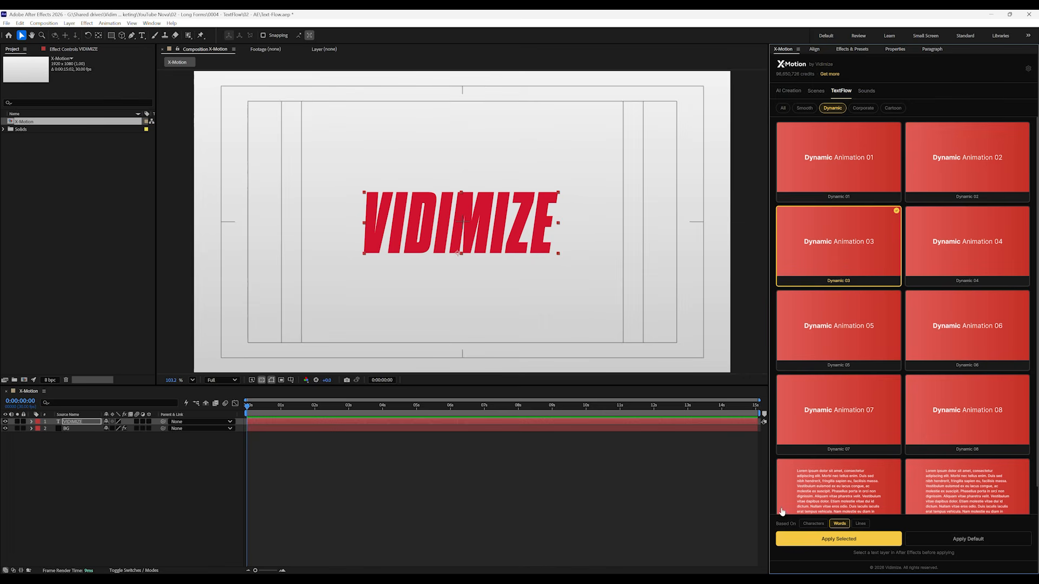
pyautogui.click(819, 525)
pyautogui.click(826, 542)
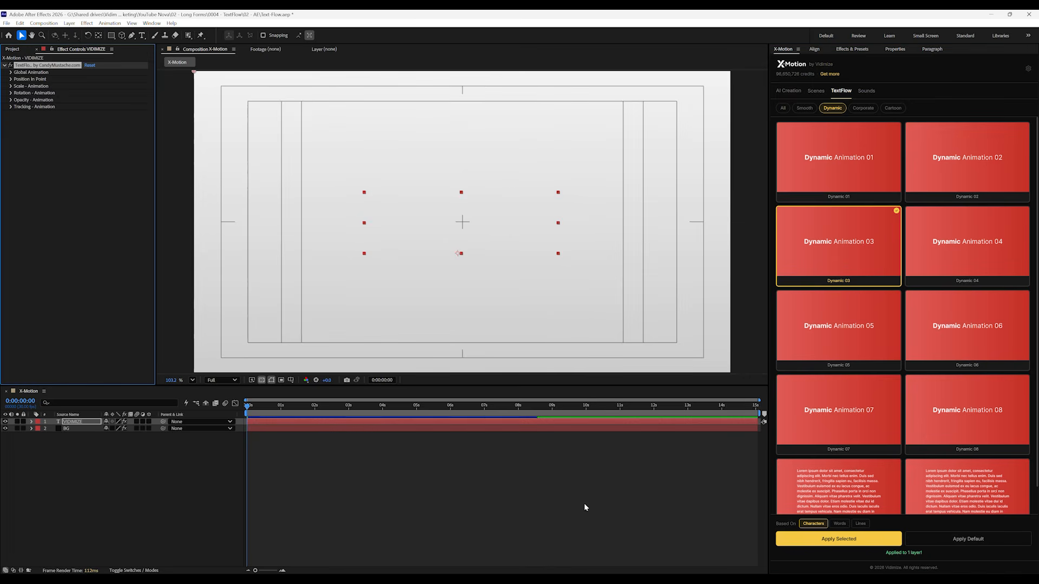
pyautogui.click(250, 433)
pyautogui.press('space')
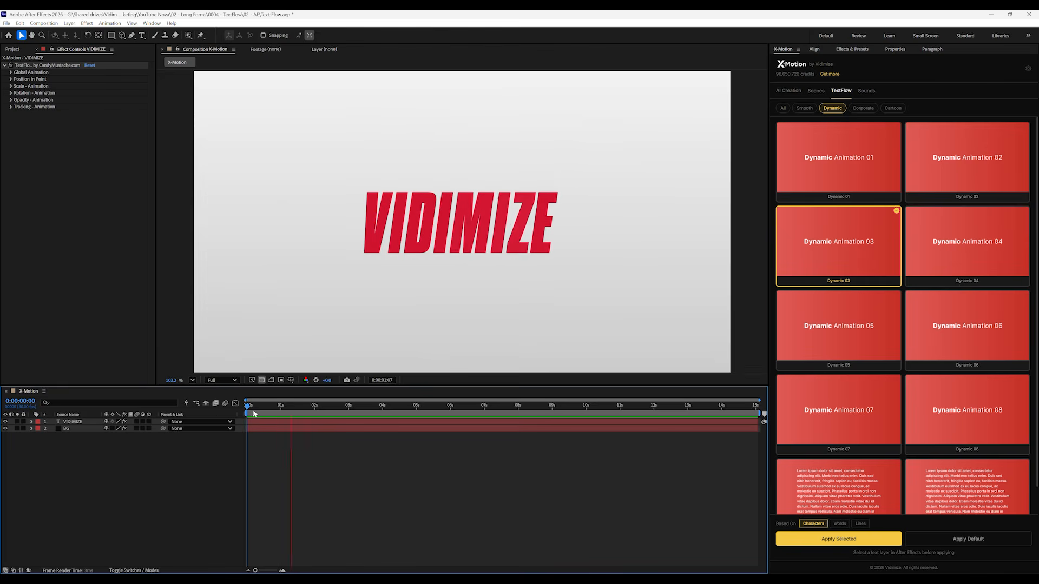
pyautogui.click(307, 415)
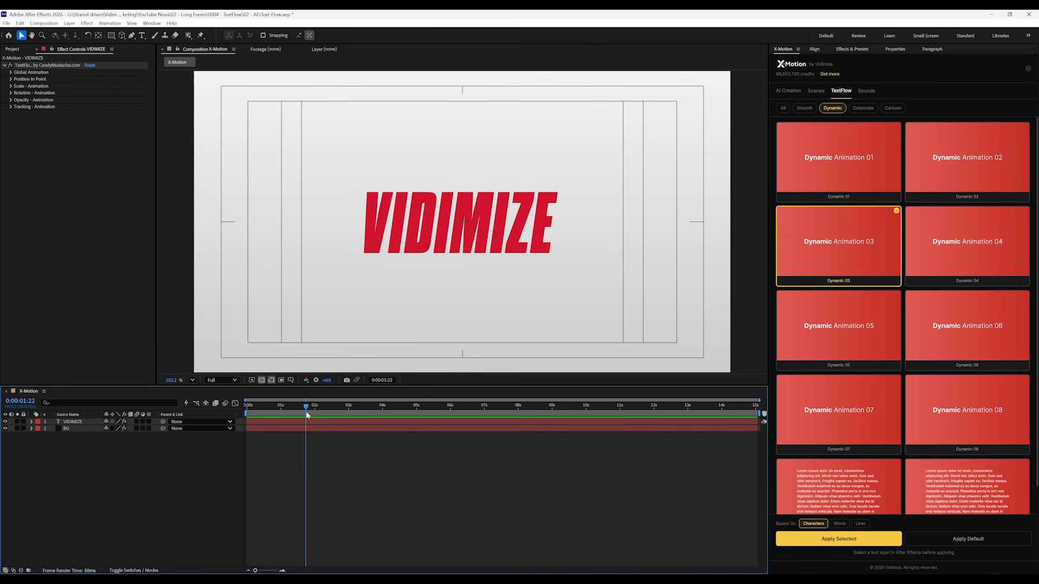
# Reapply Dynamic 03 to the VIDIMIZE layer based on words and preview it from the start of the composition
pyautogui.click(306, 422)
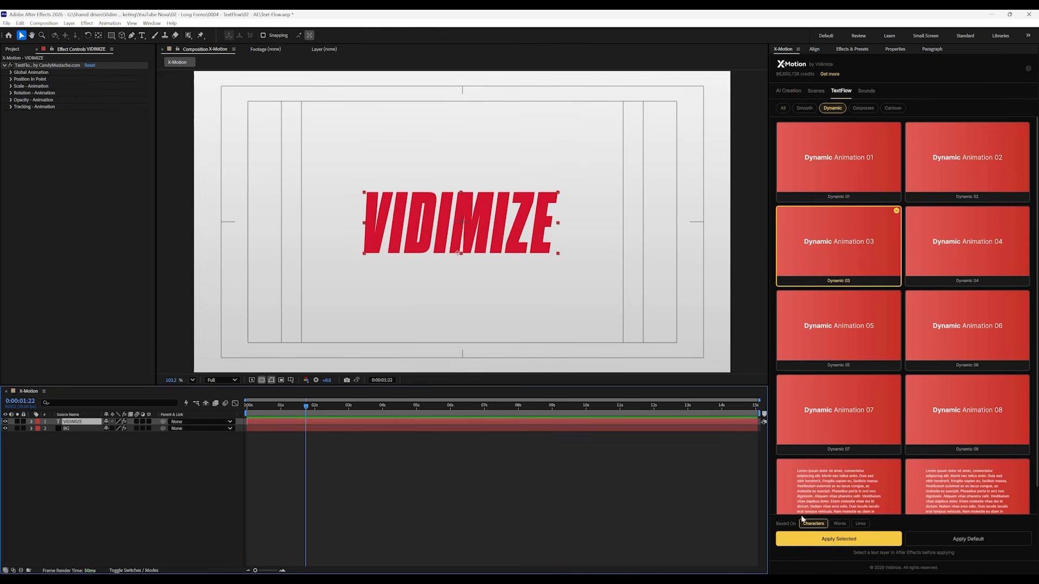
pyautogui.click(839, 524)
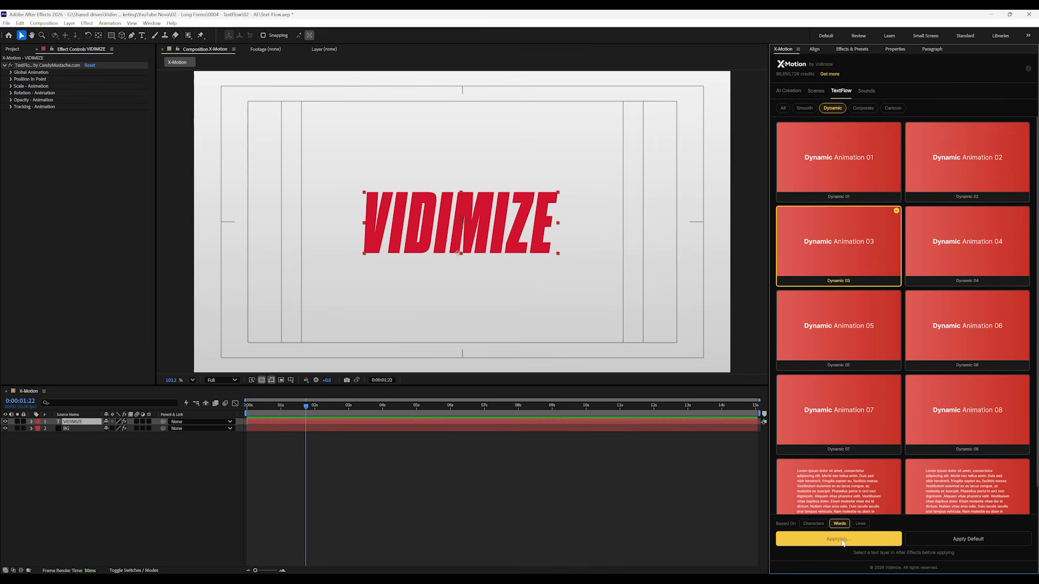
pyautogui.moveTo(269, 412); pyautogui.dragTo(214, 411)
pyautogui.press('space')
pyautogui.moveTo(301, 414); pyautogui.dragTo(295, 414)
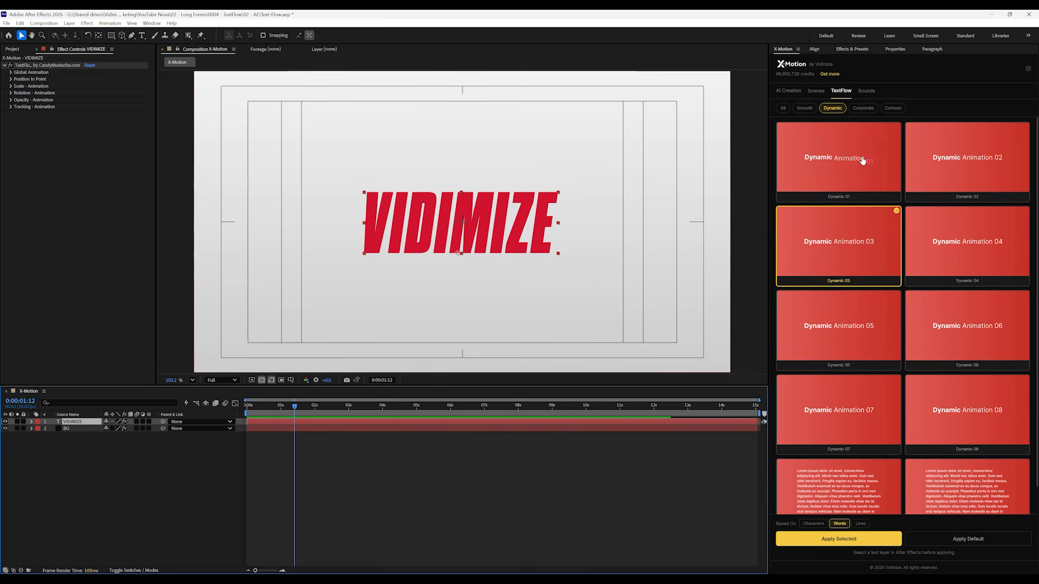
# Replace the animation with Smooth 01 based on characters and preview it from the start of the composition
pyautogui.click(807, 111)
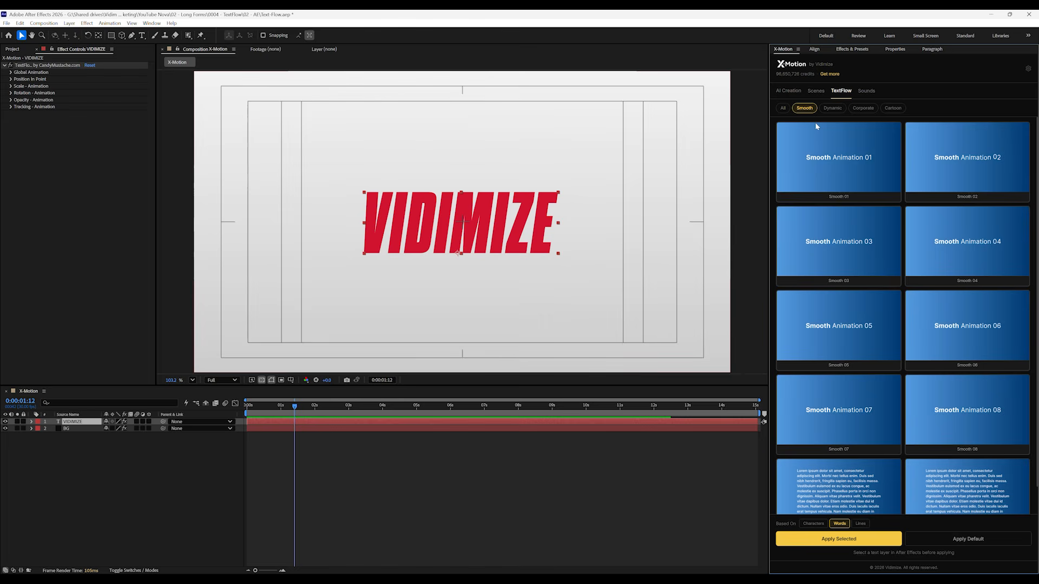
pyautogui.click(829, 159)
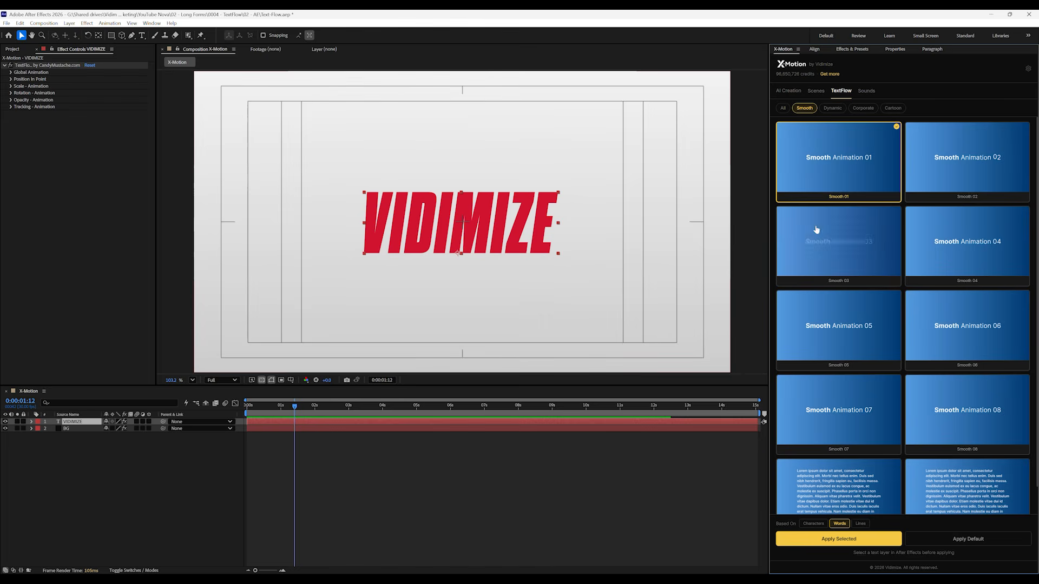
pyautogui.click(818, 525)
pyautogui.click(821, 540)
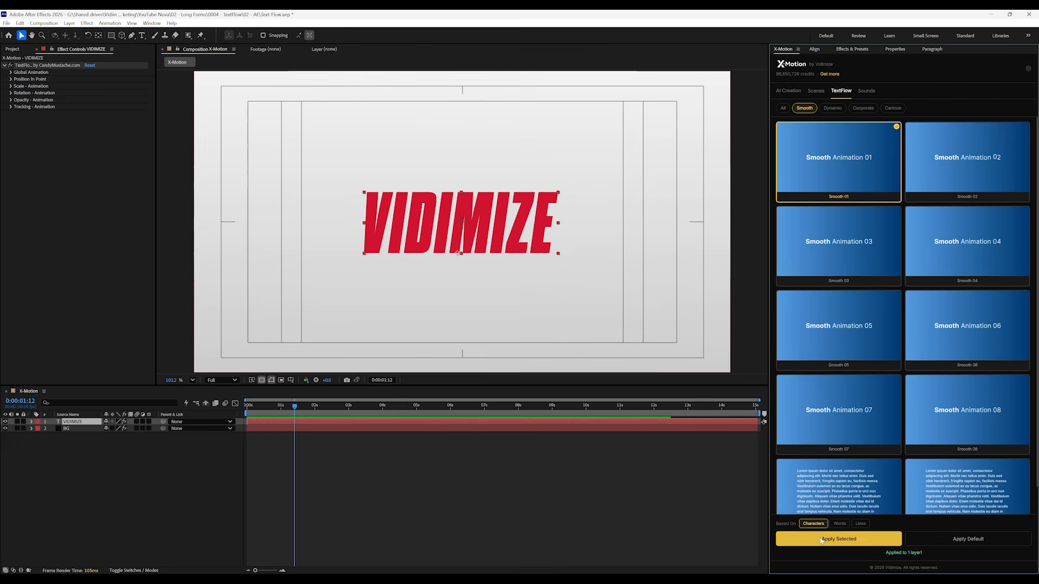
pyautogui.moveTo(257, 408); pyautogui.dragTo(228, 414)
pyautogui.press('space')
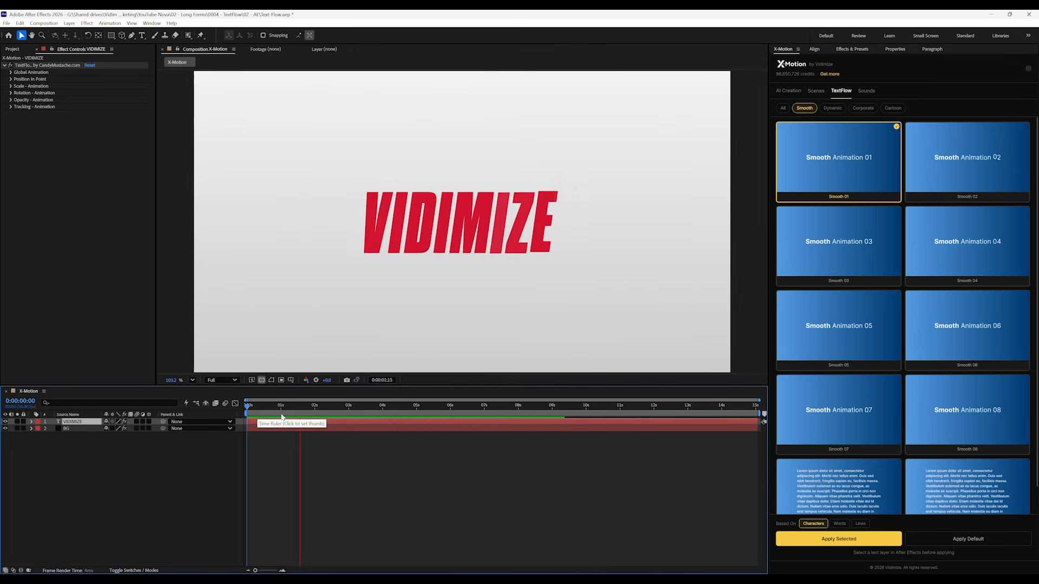
pyautogui.press('space')
pyautogui.press('space')
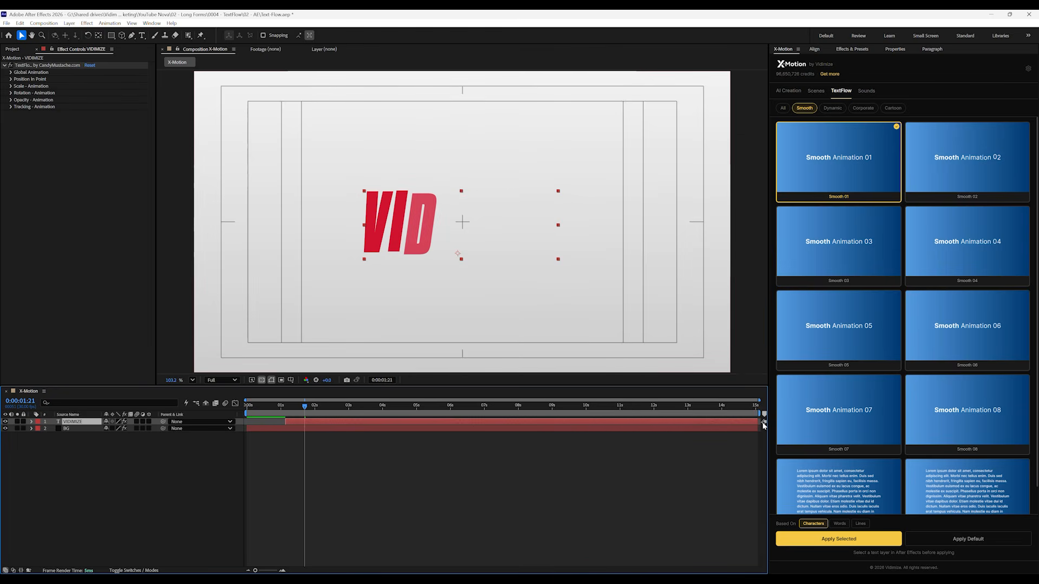
# Trim the VIDIMIZE layer to run from about 1 to 9 seconds and preview its in and out animations
pyautogui.moveTo(760, 421); pyautogui.dragTo(571, 422)
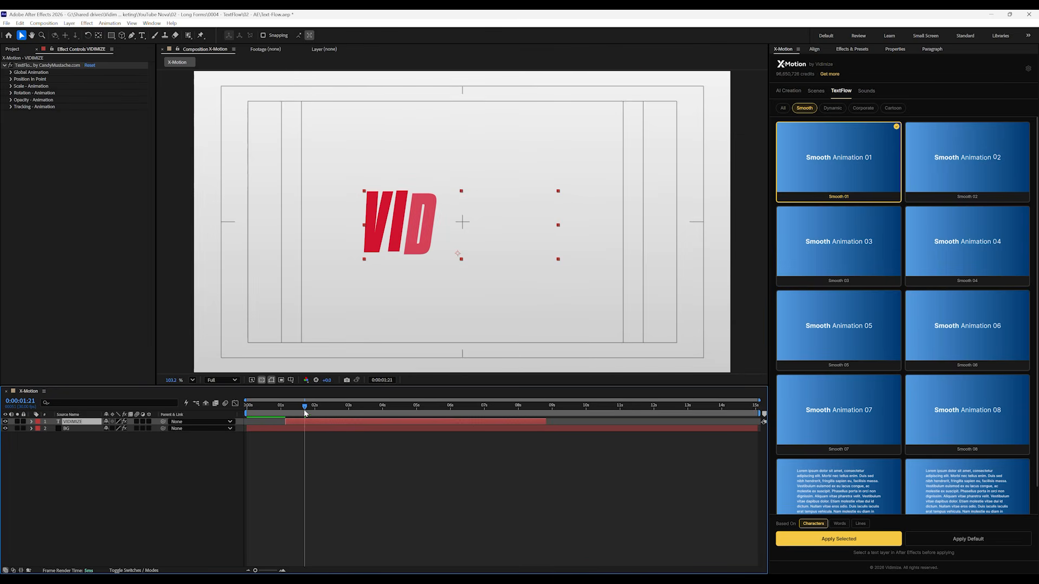
pyautogui.moveTo(305, 414); pyautogui.dragTo(285, 414)
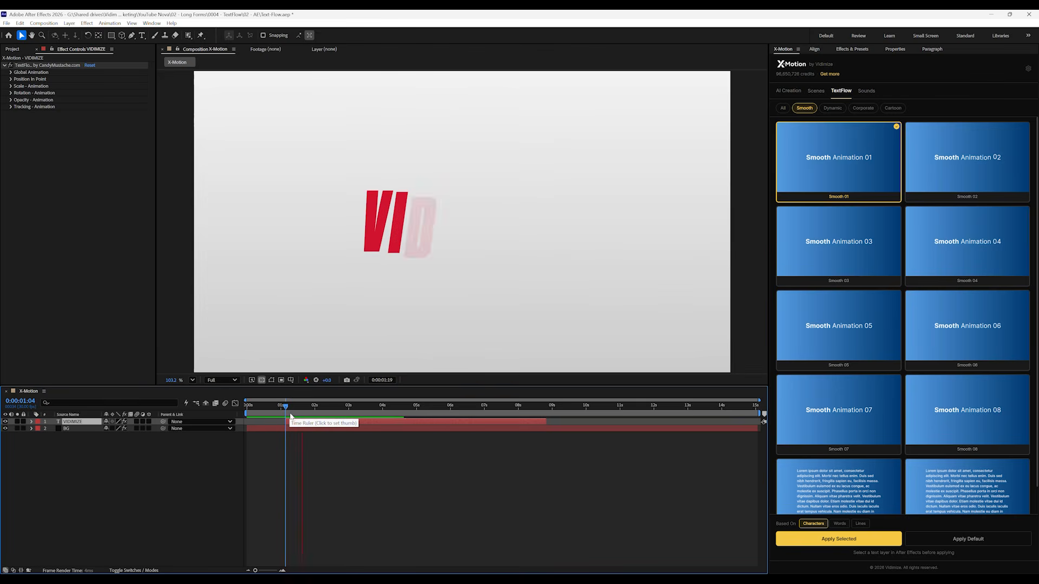
pyautogui.click(491, 414)
pyautogui.press('space')
pyautogui.moveTo(491, 414); pyautogui.dragTo(394, 413)
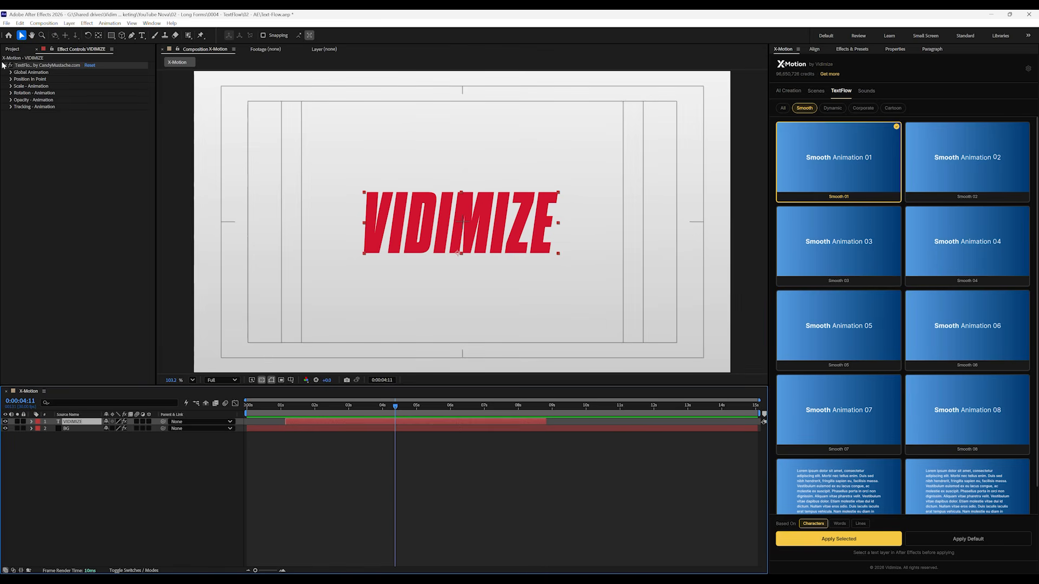
# Set the global animation's Speed - In to 21.30 and Speed - Out to 13.60, previewing the faster text reveal
pyautogui.click(10, 72)
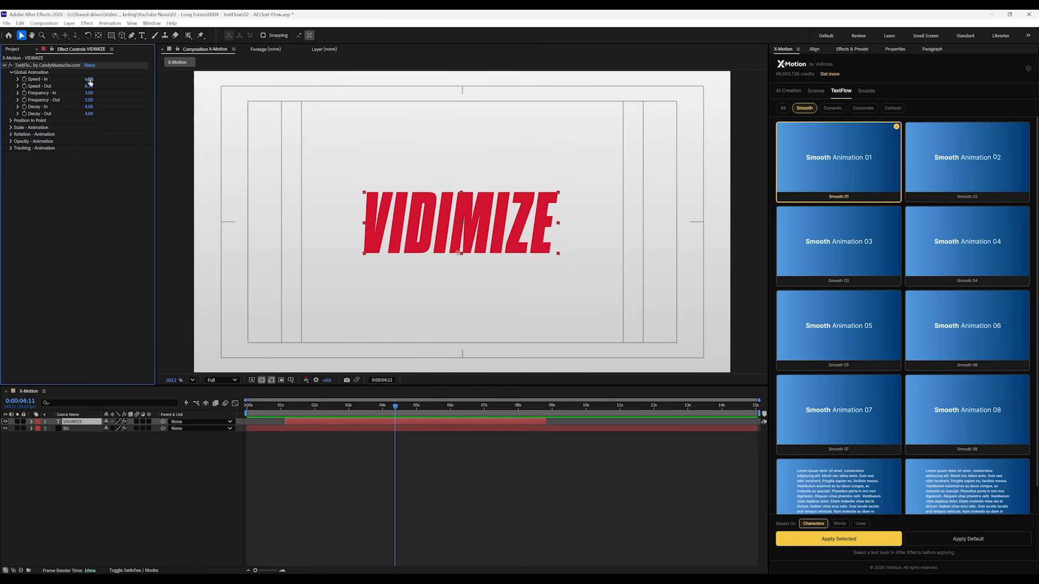
pyautogui.moveTo(88, 79); pyautogui.dragTo(98, 79)
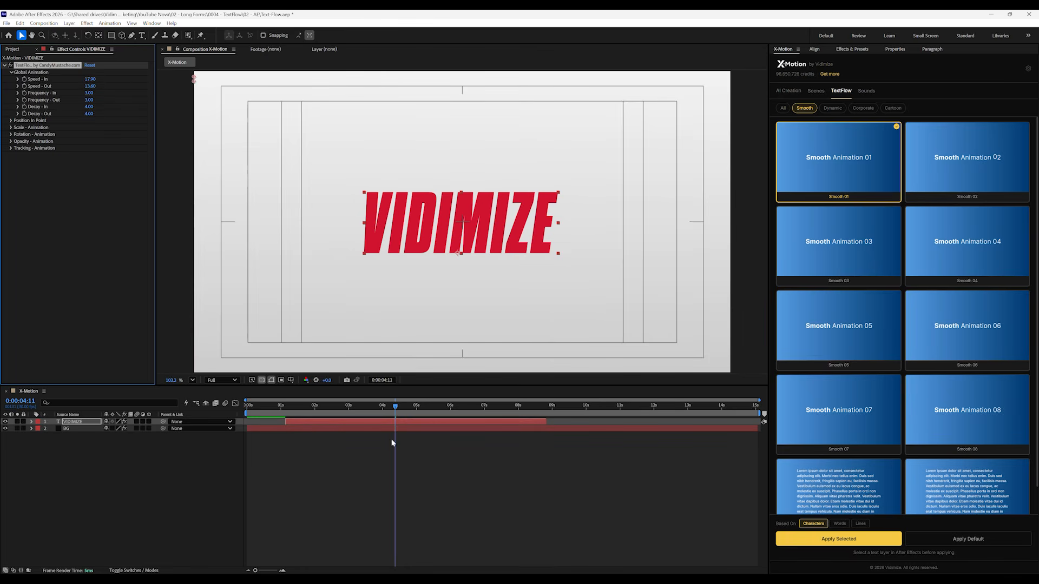
pyautogui.moveTo(317, 409)
pyautogui.mouseDown()
pyautogui.moveTo(286, 416)
pyautogui.moveTo(298, 413)
pyautogui.mouseUp()
pyautogui.press('space')
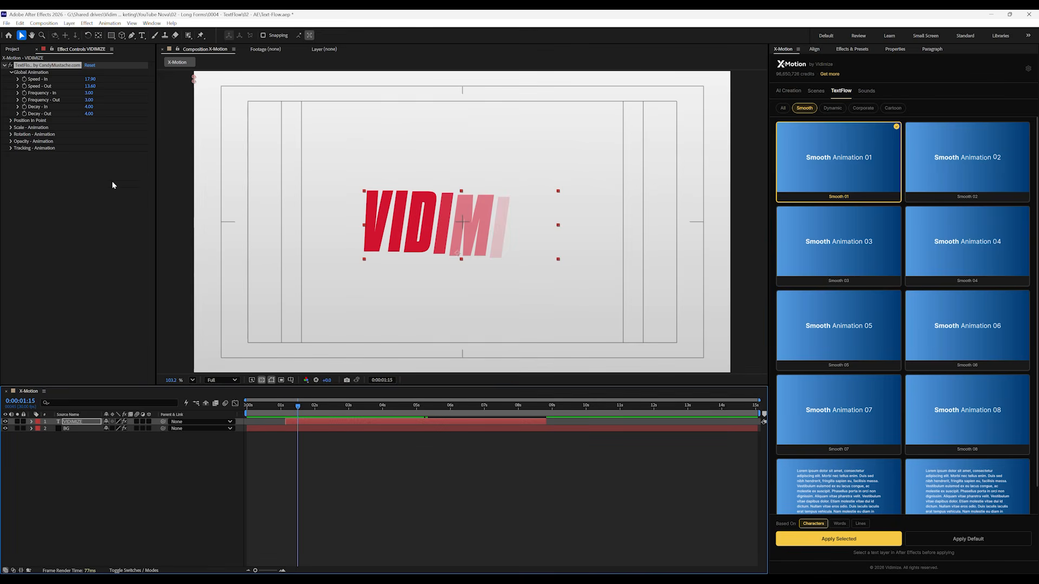
pyautogui.moveTo(91, 80); pyautogui.dragTo(109, 85)
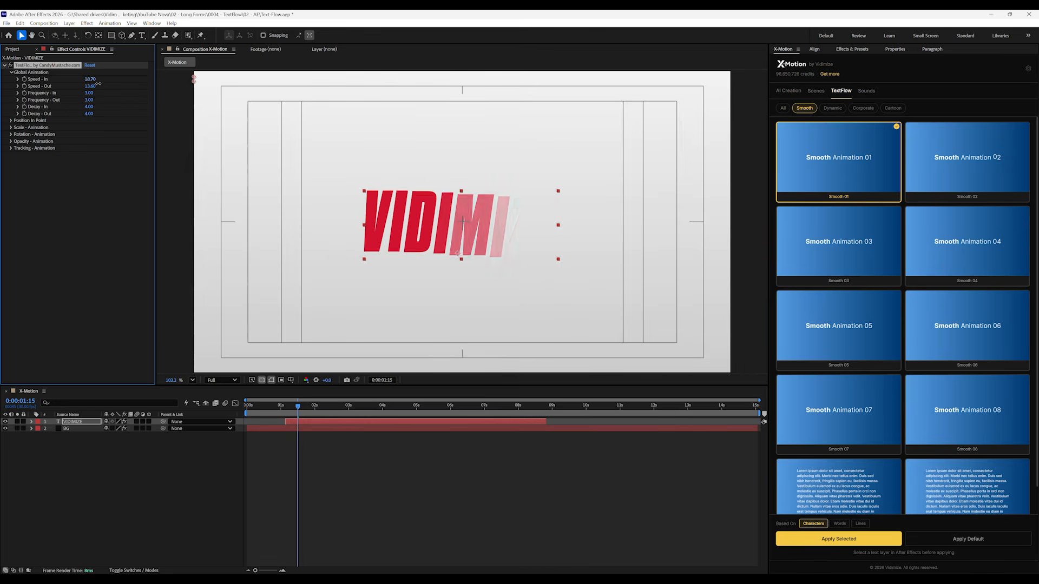
# Set the effect's Position - In Point to 0.0,23.0 and its Scale - In Point to 98%
pyautogui.click(10, 121)
pyautogui.moveTo(110, 131); pyautogui.dragTo(111, 126)
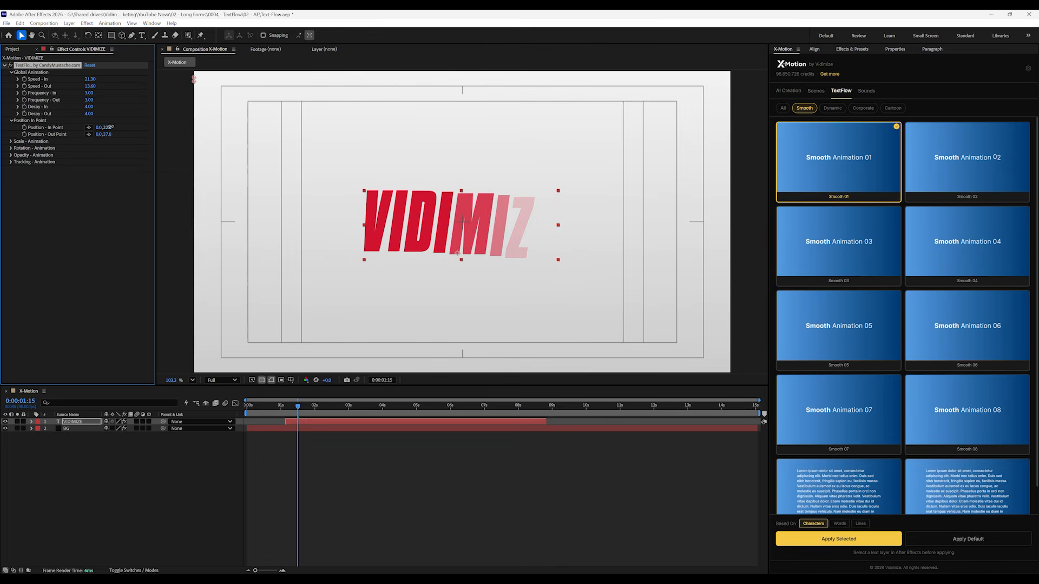
pyautogui.click(11, 142)
pyautogui.moveTo(91, 148); pyautogui.dragTo(100, 169)
# Set the effect's Rotation - In Point to 2.0° and adjust the Tracking - In Point
pyautogui.click(11, 162)
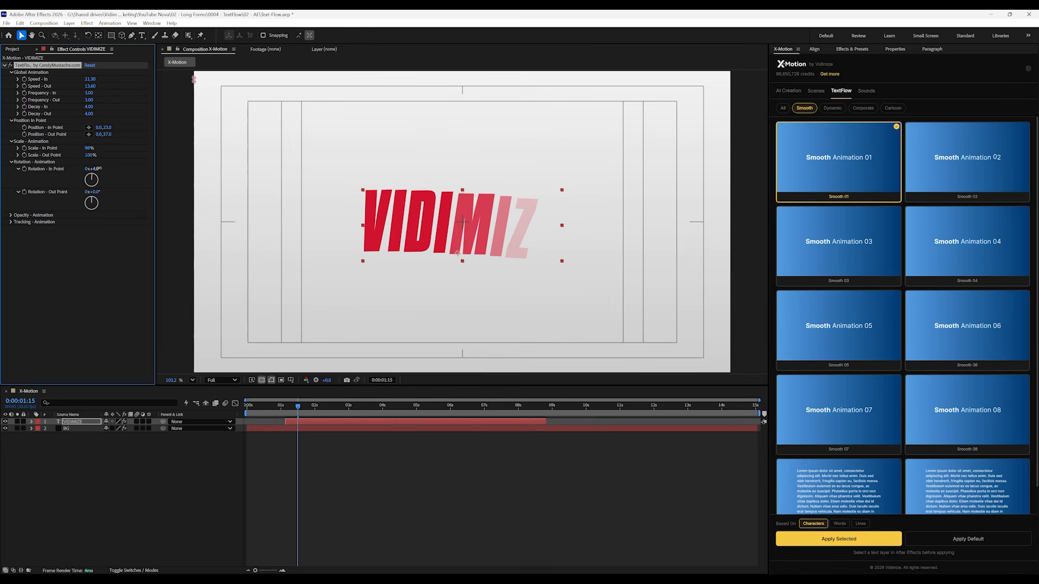
pyautogui.click(97, 169)
pyautogui.press('Return')
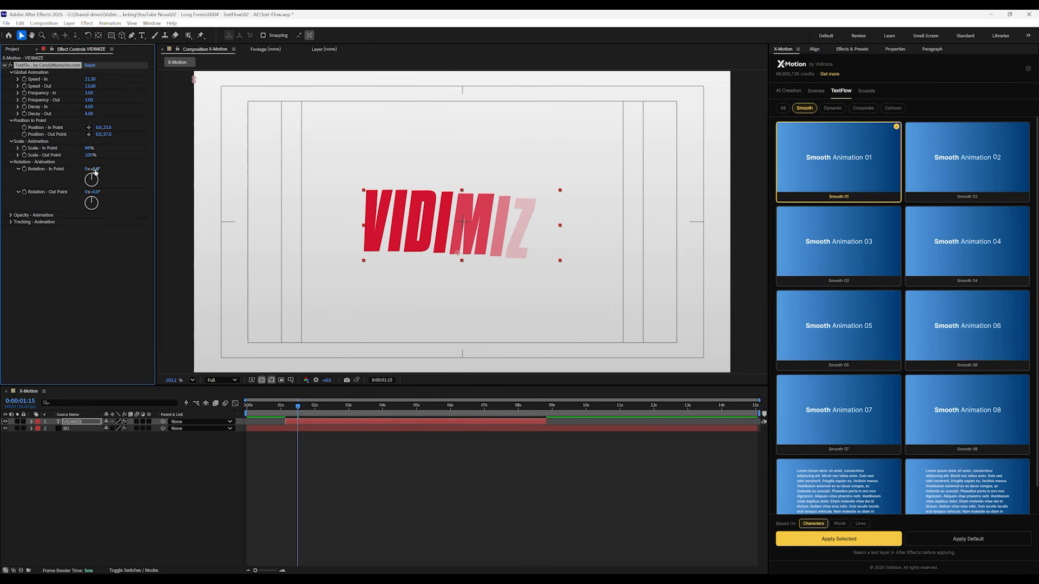
pyautogui.click(10, 216)
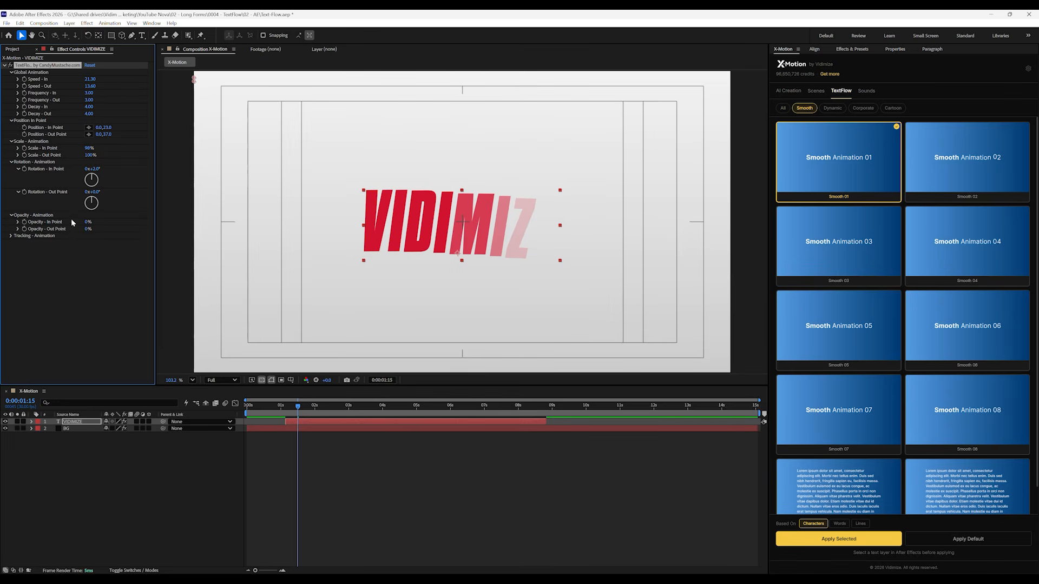
pyautogui.click(11, 236)
pyautogui.moveTo(86, 242); pyautogui.dragTo(89, 241)
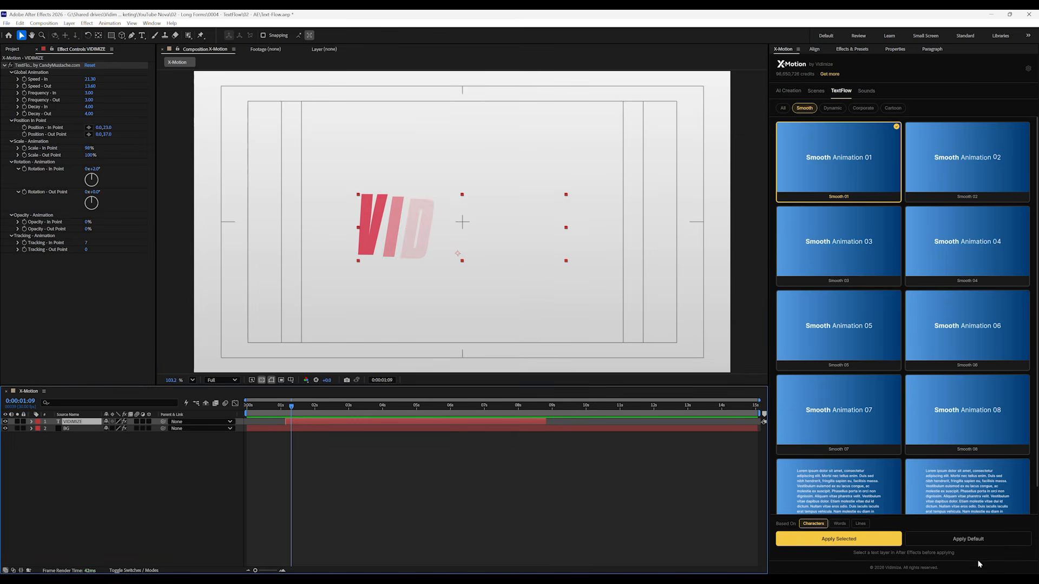
# Apply the default TextFlow animation to the VIDIMIZE layer, scrub to 0:00:02:16, and reapply it based on words
pyautogui.click(972, 540)
pyautogui.moveTo(287, 406); pyautogui.dragTo(333, 409)
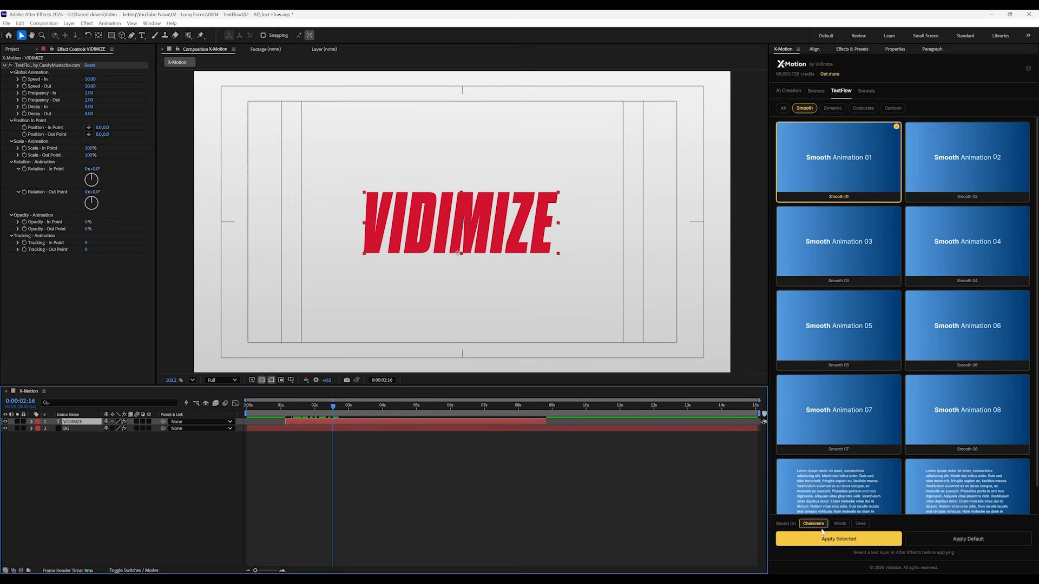
pyautogui.click(839, 524)
pyautogui.click(930, 539)
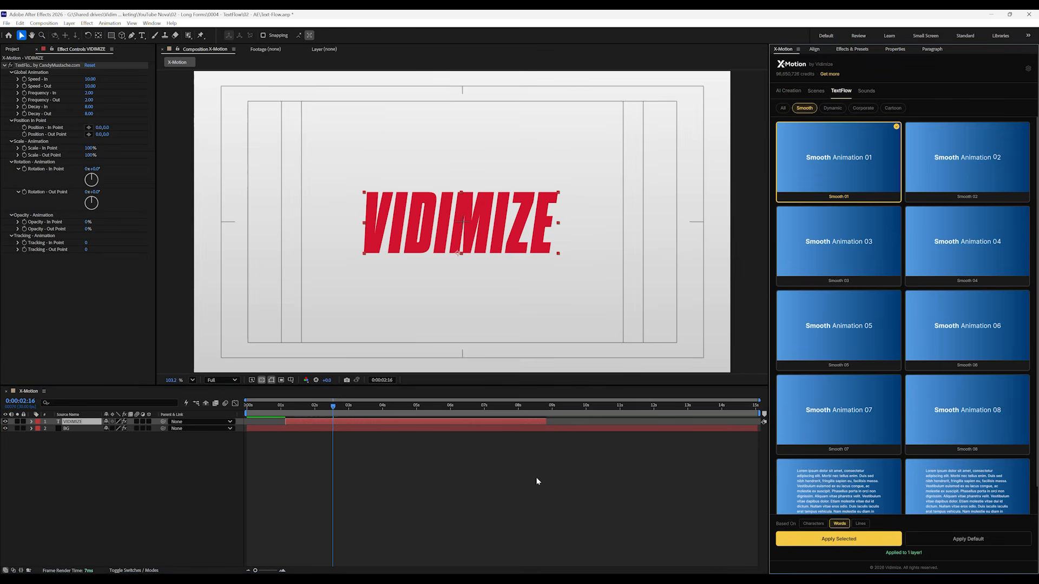
# Apply the Cartoon 01 TextFlow preset to the VIDIMIZE layer based on characters, and preview the animation
pyautogui.moveTo(309, 406); pyautogui.dragTo(345, 420)
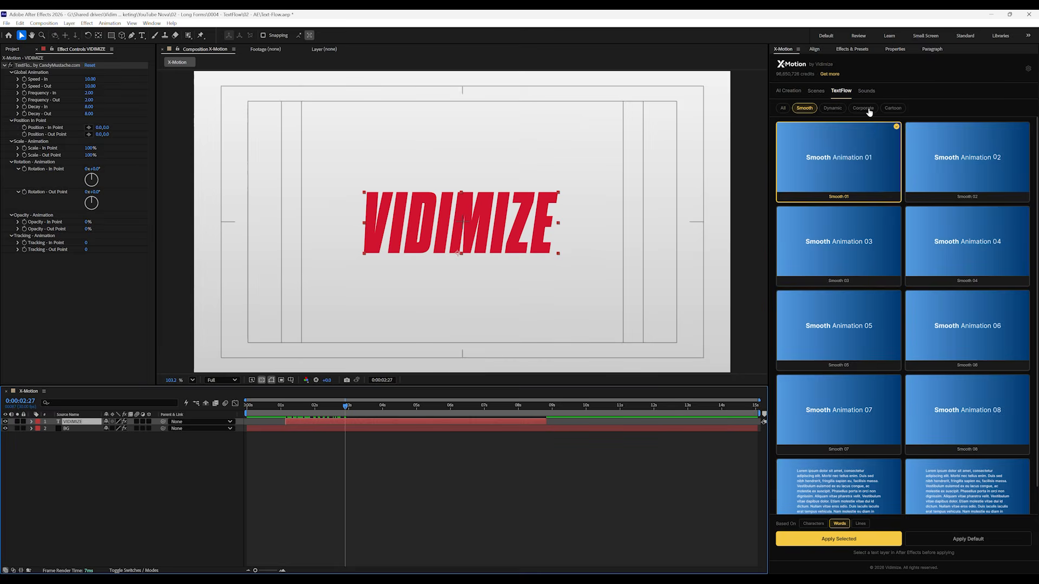
pyautogui.click(863, 109)
pyautogui.click(891, 109)
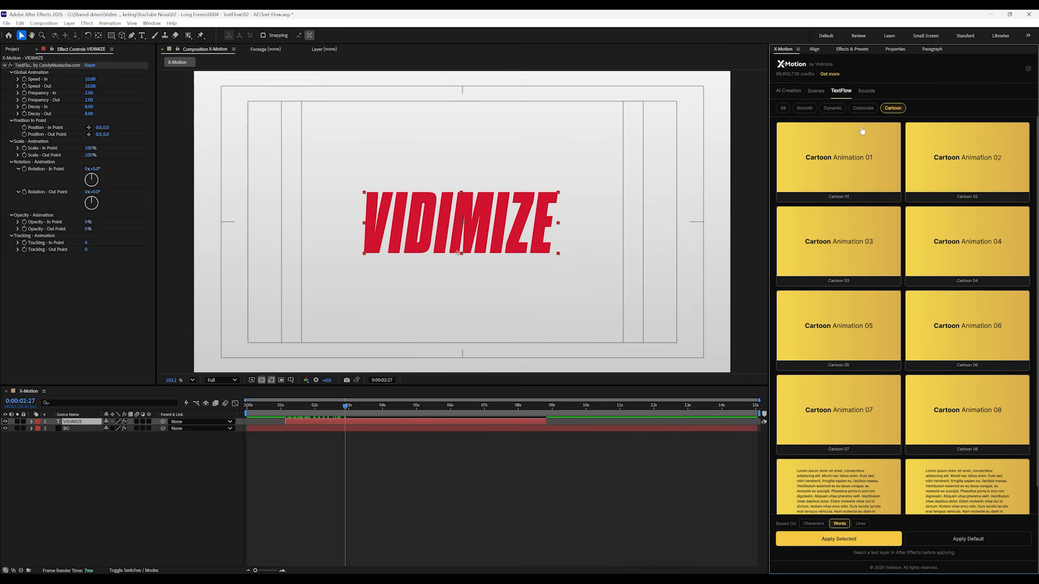
pyautogui.click(841, 161)
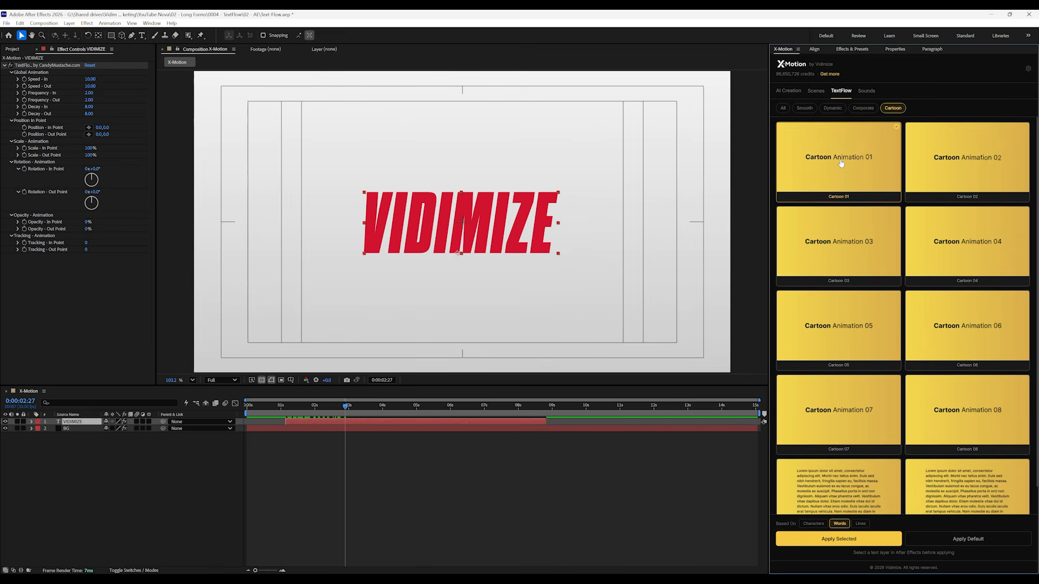
pyautogui.click(813, 524)
pyautogui.click(839, 539)
pyautogui.click(289, 410)
pyautogui.moveTo(288, 410); pyautogui.dragTo(284, 413)
pyautogui.press('space')
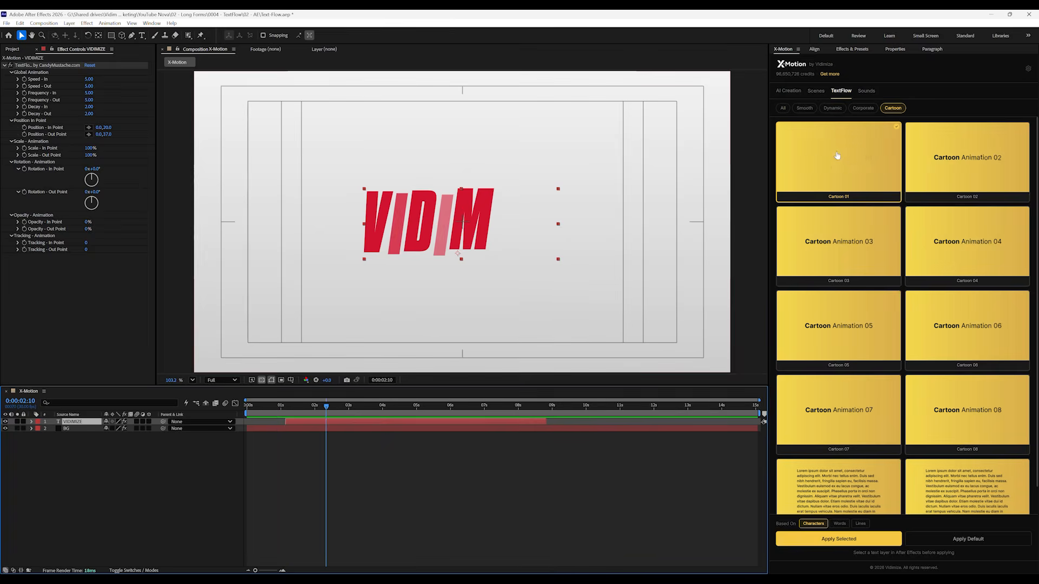
# Apply the Smooth 01 preset to the VIDIMIZE layer based on characters and scrub through the text reveal
pyautogui.click(805, 108)
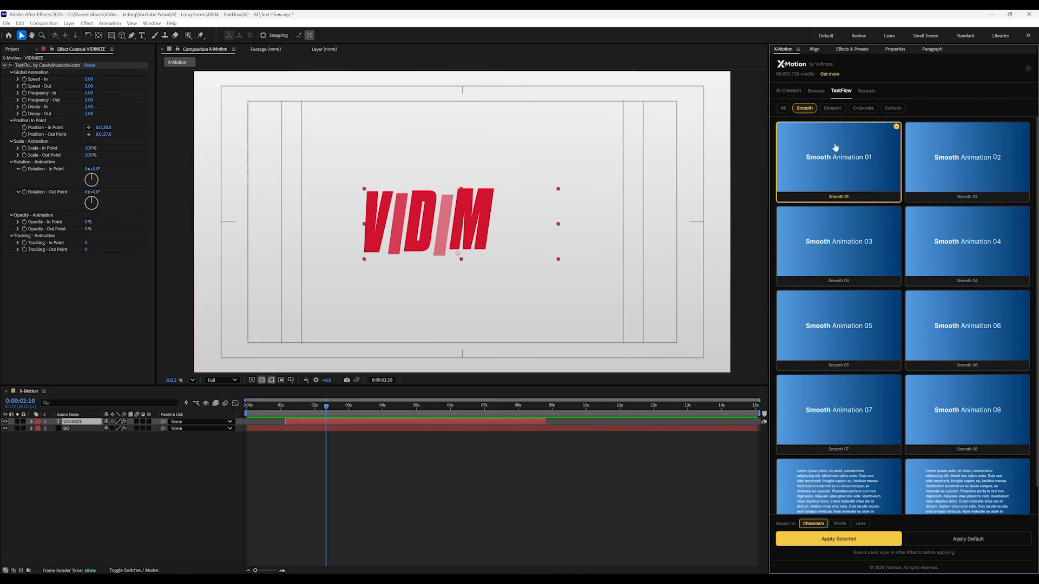
pyautogui.click(834, 539)
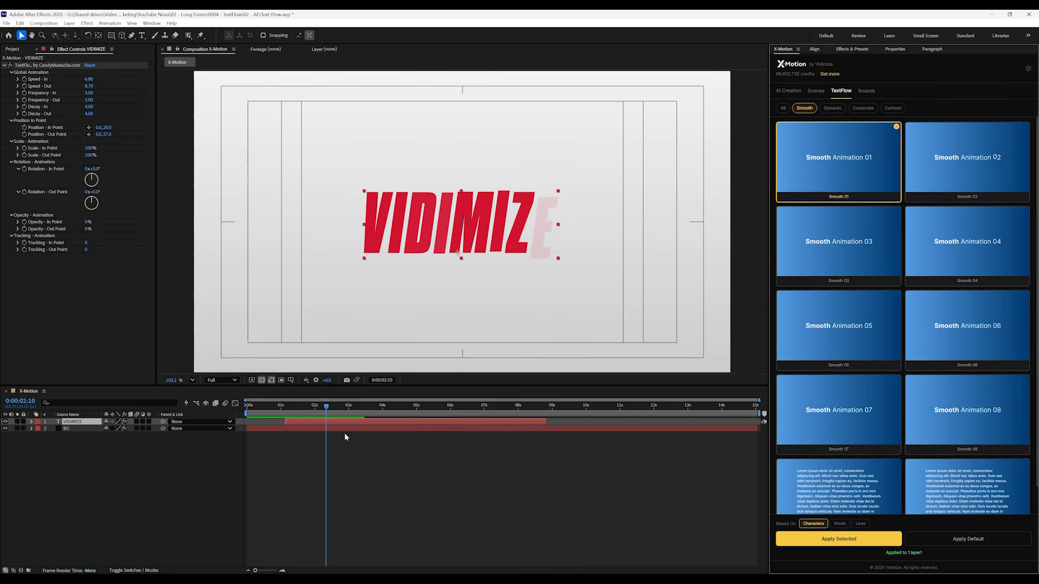
pyautogui.moveTo(285, 411); pyautogui.dragTo(325, 417)
# Set the animation's Speed - In to 15 and shift the VIDIMIZE layer earlier to the composition's start
pyautogui.click(90, 79)
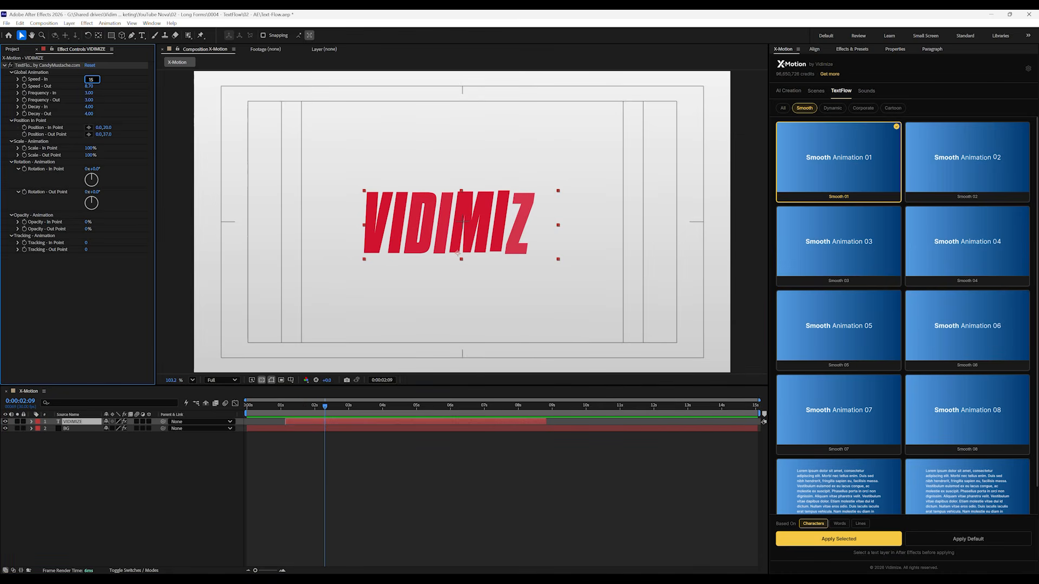
pyautogui.press('Return')
pyautogui.click(304, 413)
pyautogui.moveTo(304, 413); pyautogui.dragTo(276, 424)
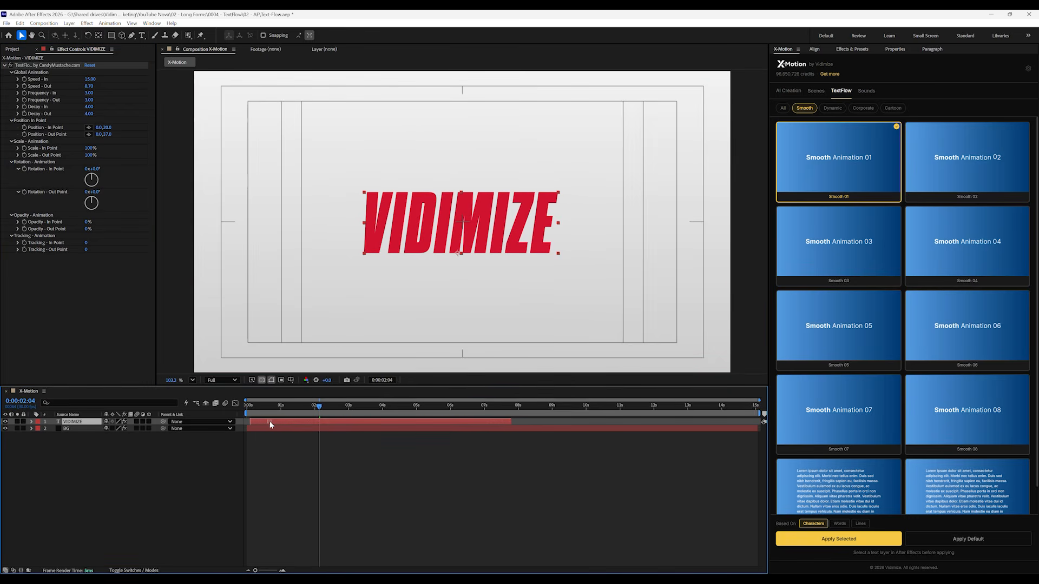
pyautogui.moveTo(470, 411); pyautogui.dragTo(297, 413)
pyautogui.moveTo(297, 413); pyautogui.dragTo(280, 410)
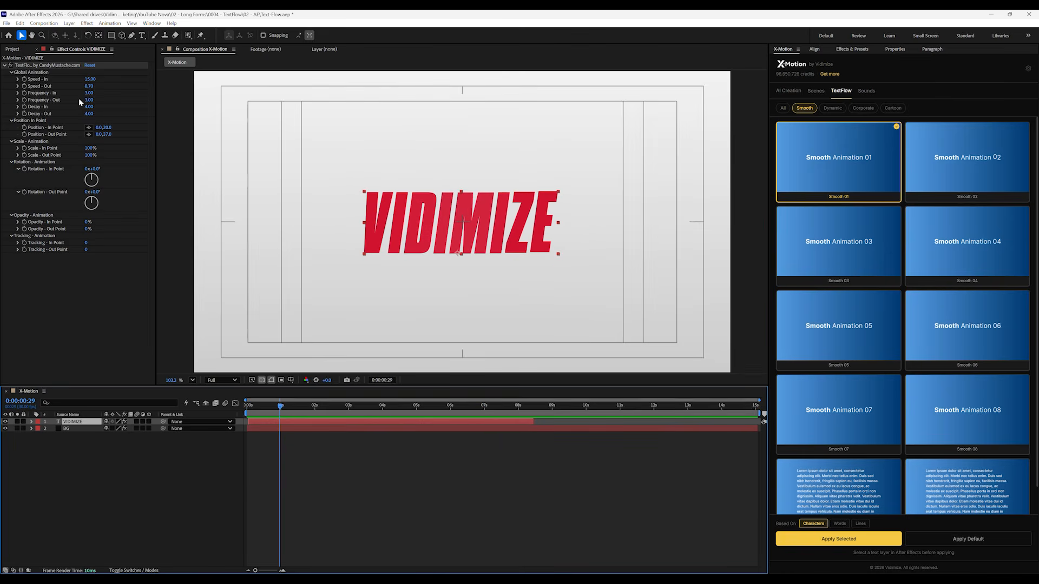
# Set the animation's Frequency - In to 2 and play the text reveal from the beginning
pyautogui.click(90, 94)
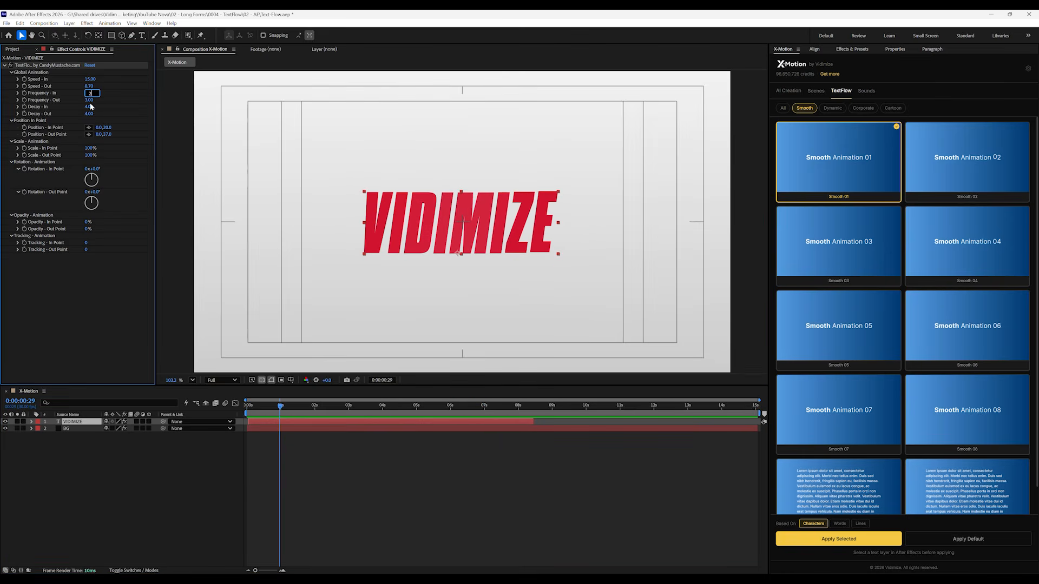
pyautogui.write('2')
pyautogui.press('Return')
pyautogui.click(319, 490)
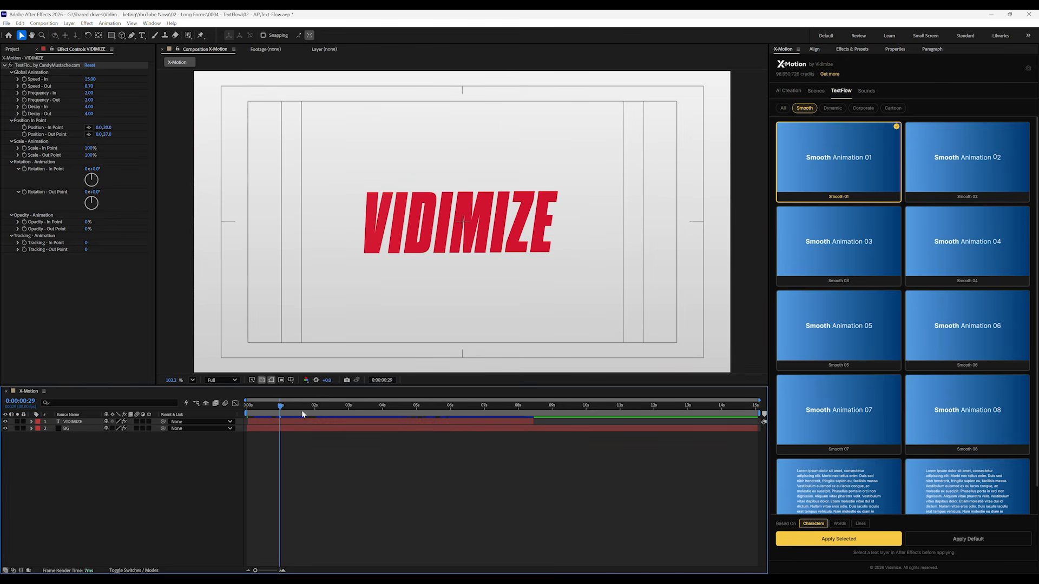
pyautogui.moveTo(279, 412); pyautogui.dragTo(241, 414)
pyautogui.press('space')
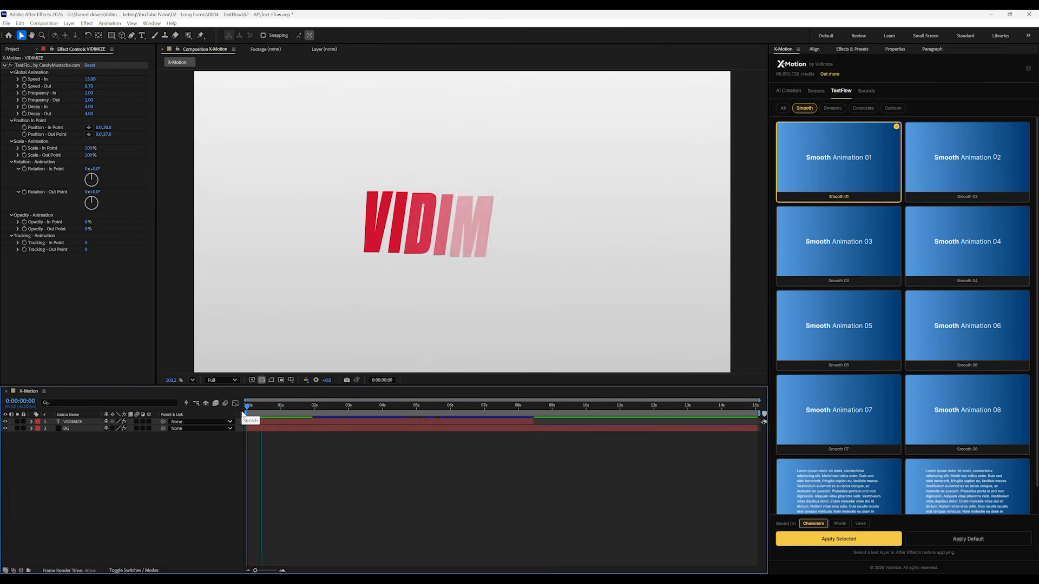
# Scale the VIDIMIZE text layer to 144% and nudge it slightly down in the frame
pyautogui.click(411, 224)
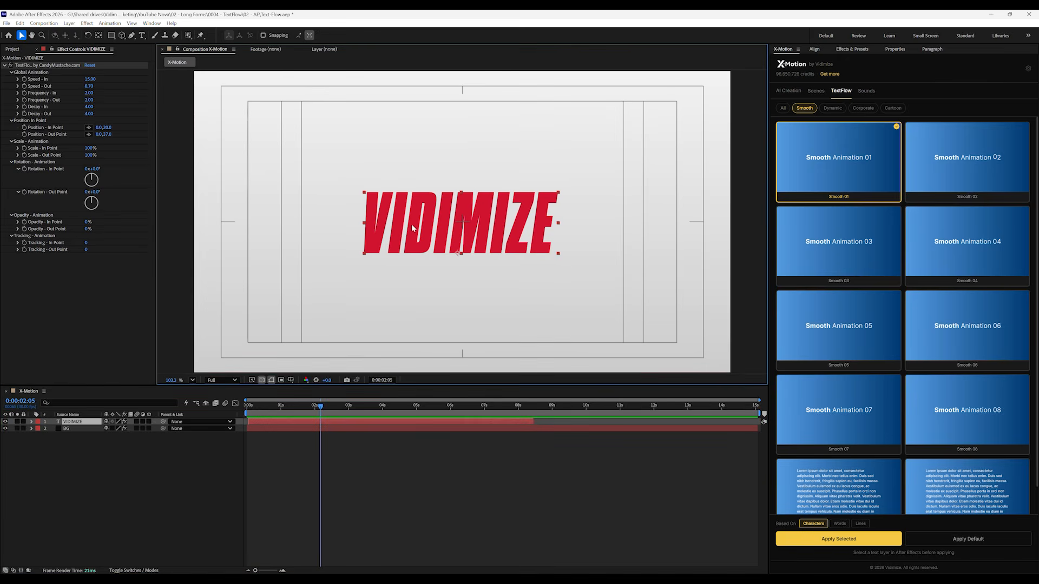
pyautogui.press('s')
pyautogui.moveTo(115, 429); pyautogui.dragTo(139, 435)
pyautogui.moveTo(495, 188); pyautogui.dragTo(496, 200)
pyautogui.click(401, 488)
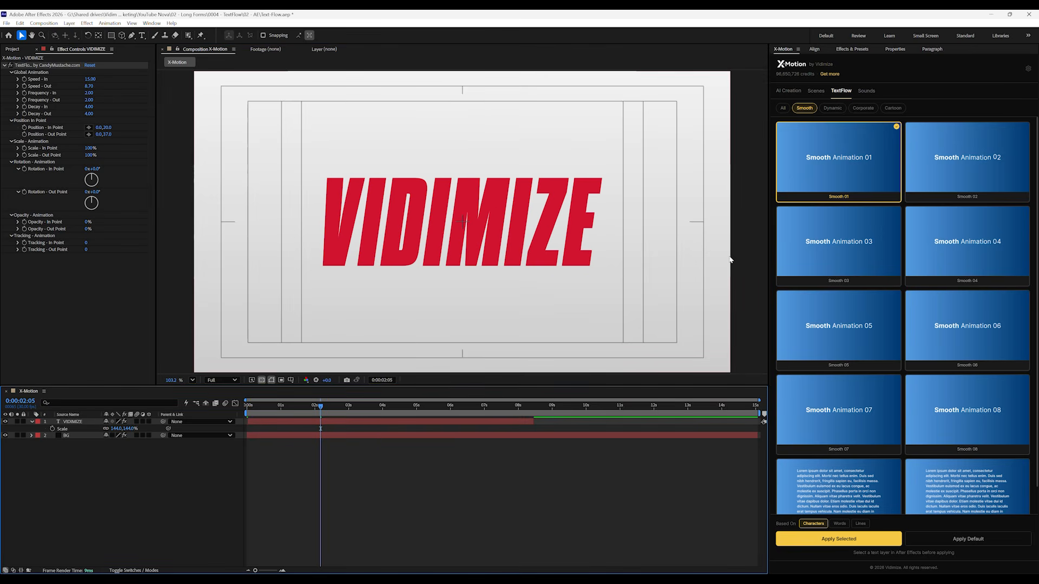
# Filter X-Motion's Scenes library to Free only and browse the backdrops, text sequences, transitions and overlay templates
pyautogui.click(816, 92)
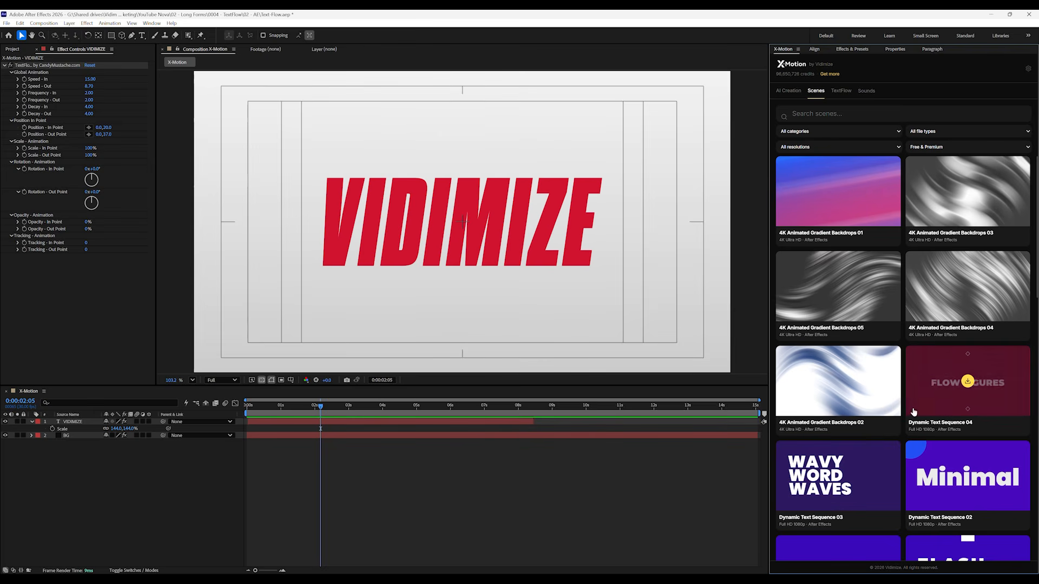
pyautogui.click(929, 146)
pyautogui.click(925, 164)
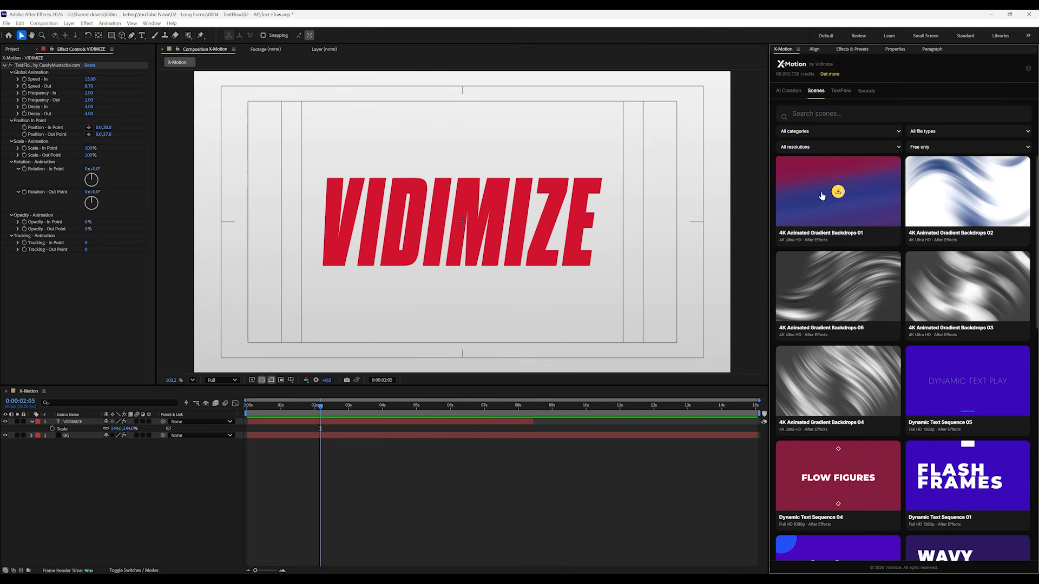
pyautogui.scroll(-2, 825, 503)
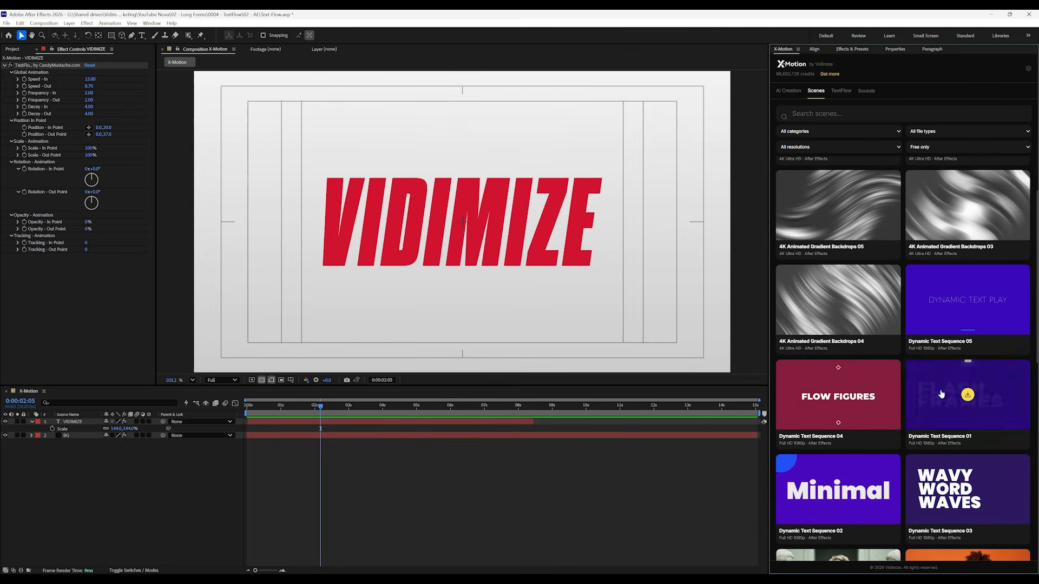
pyautogui.scroll(-3, 866, 368)
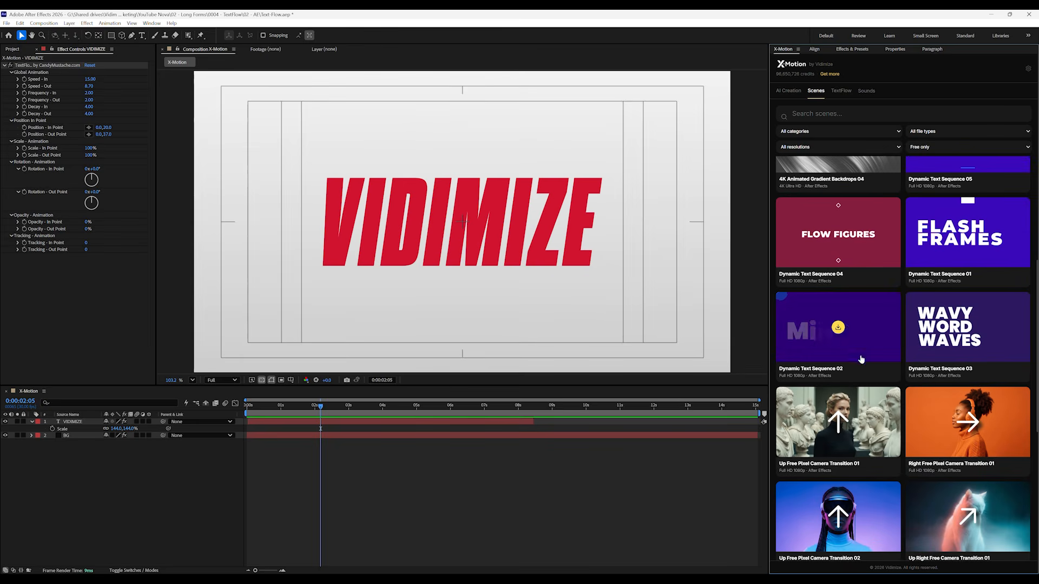
pyautogui.scroll(-2, 861, 379)
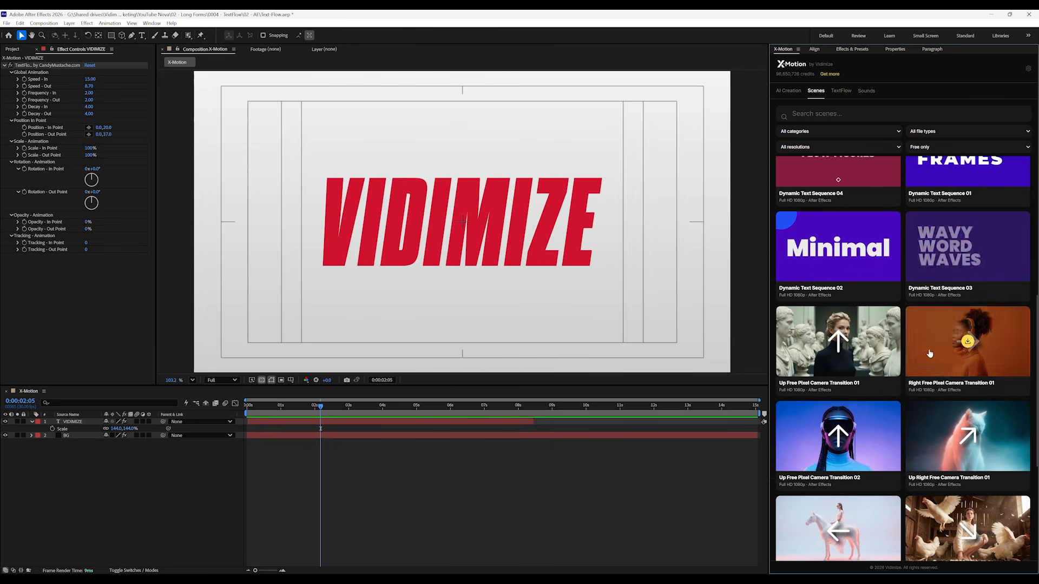
pyautogui.scroll(-2, 921, 427)
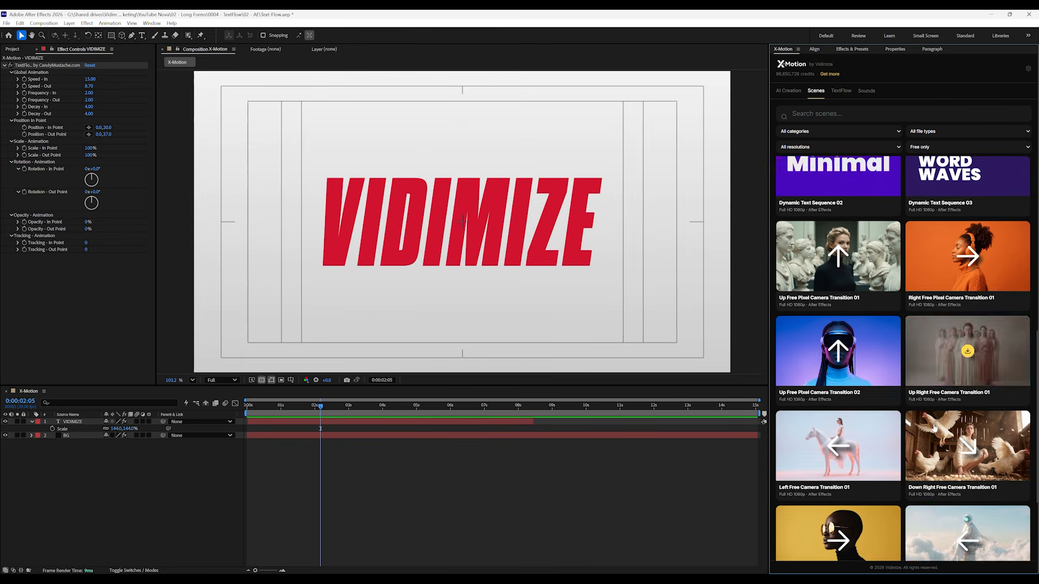
pyautogui.scroll(-1, 935, 490)
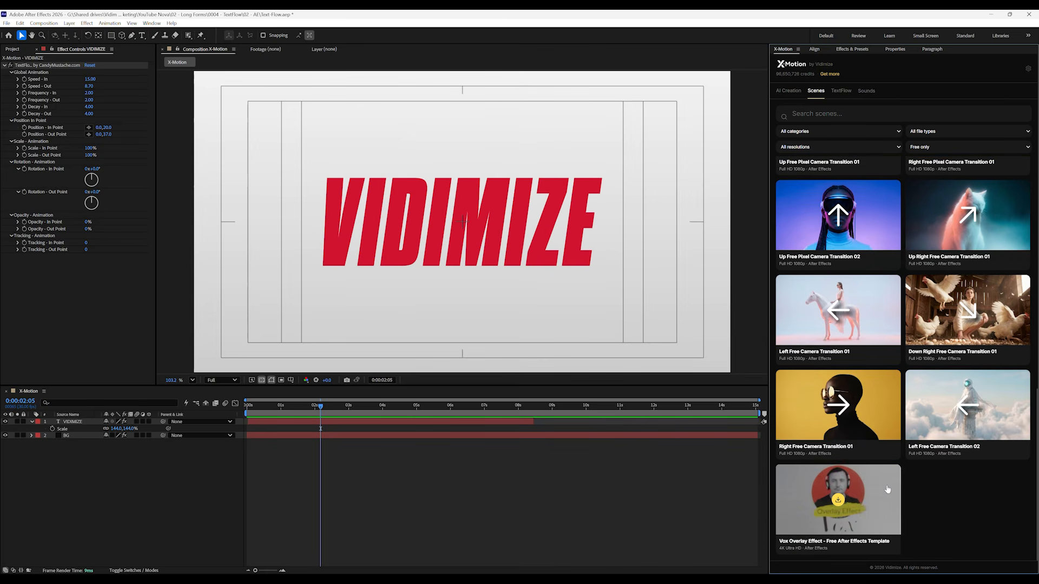
pyautogui.scroll(-1, 888, 489)
pyautogui.scroll(8, 887, 488)
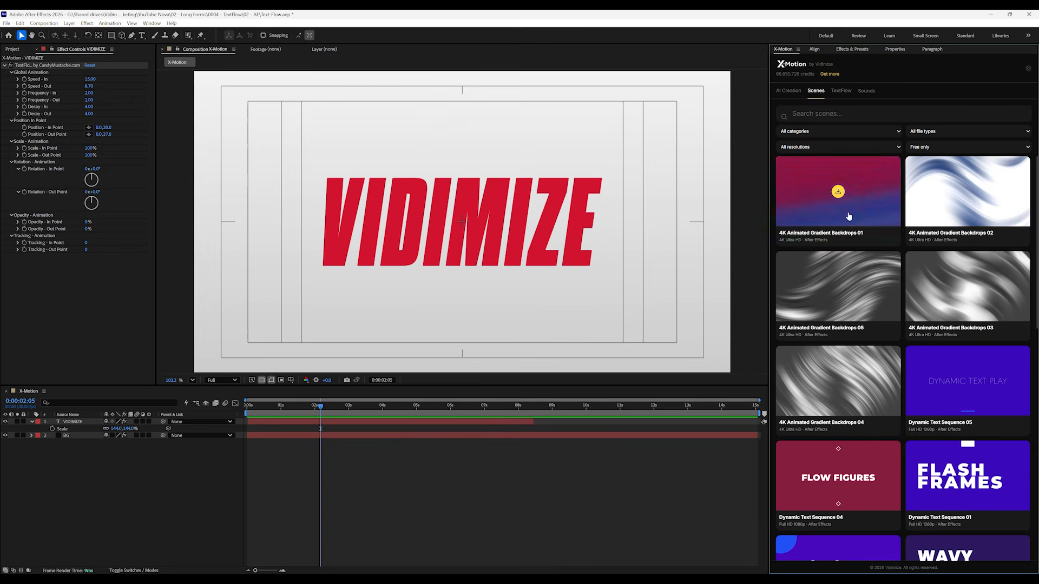
# Filter the scenes to Free & Premium at Full HD 1080p and browse the available templates
pyautogui.click(920, 147)
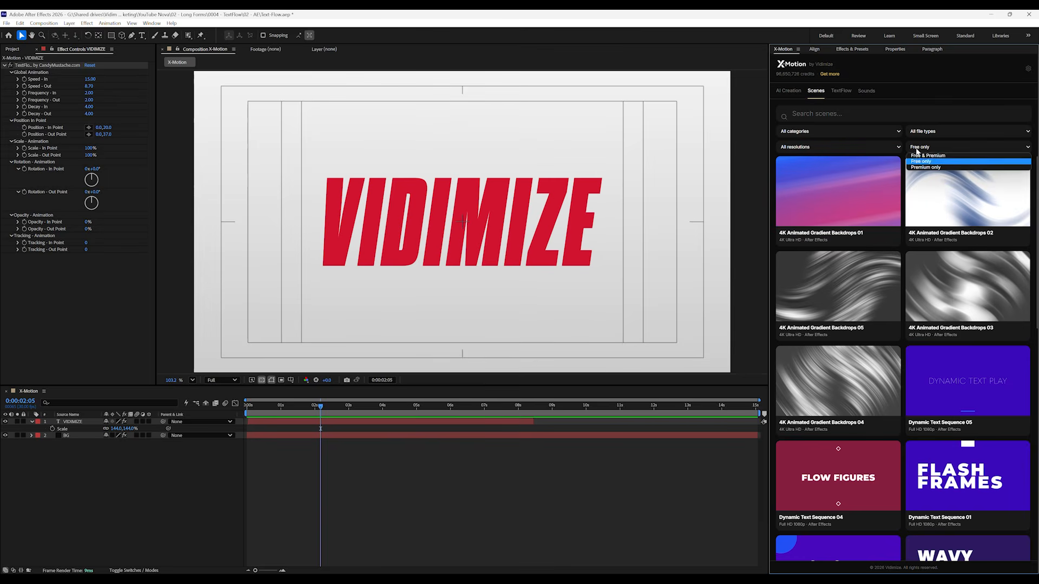
pyautogui.click(916, 156)
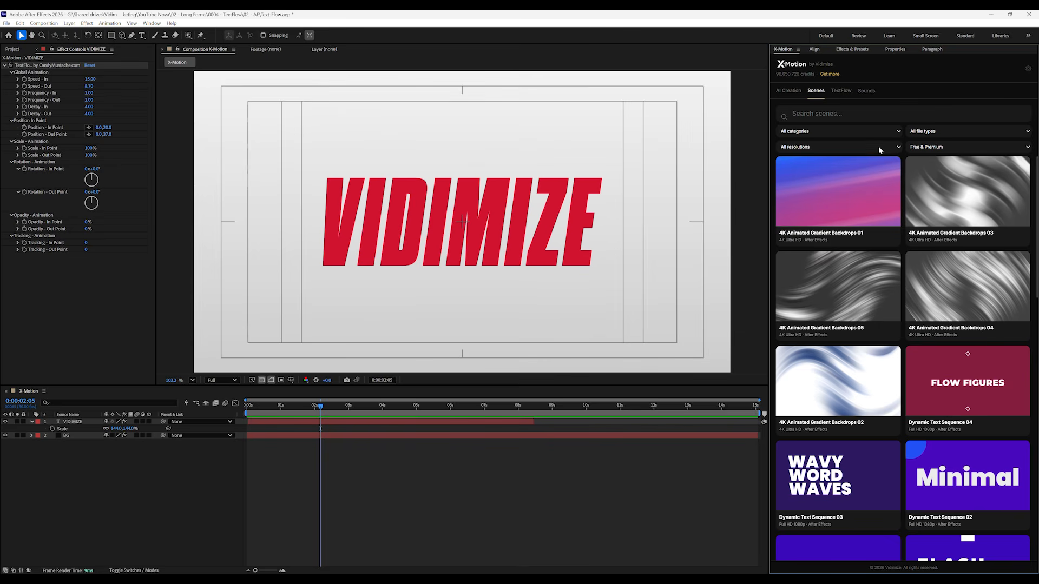
pyautogui.click(878, 146)
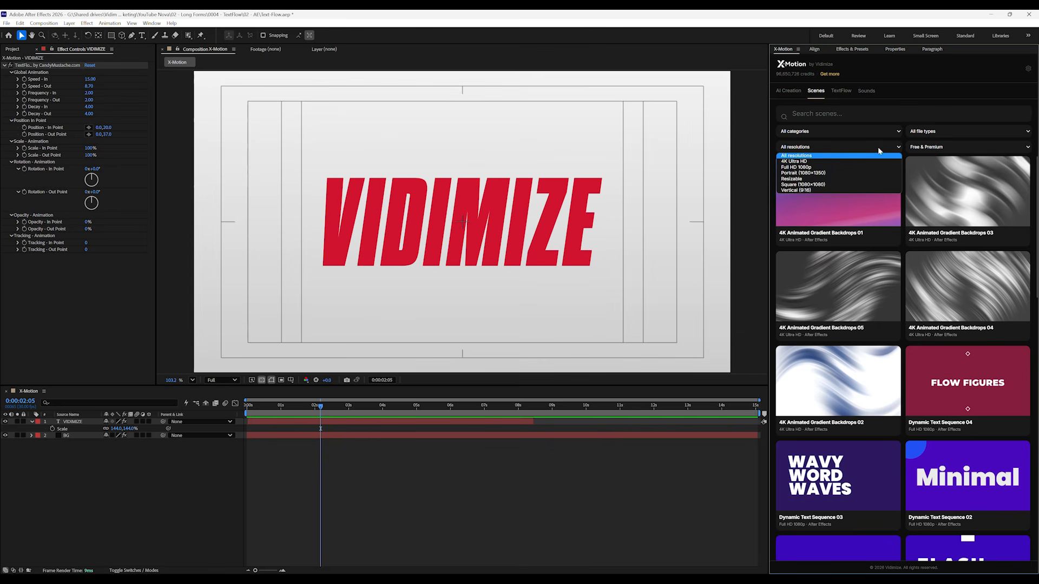
pyautogui.click(851, 166)
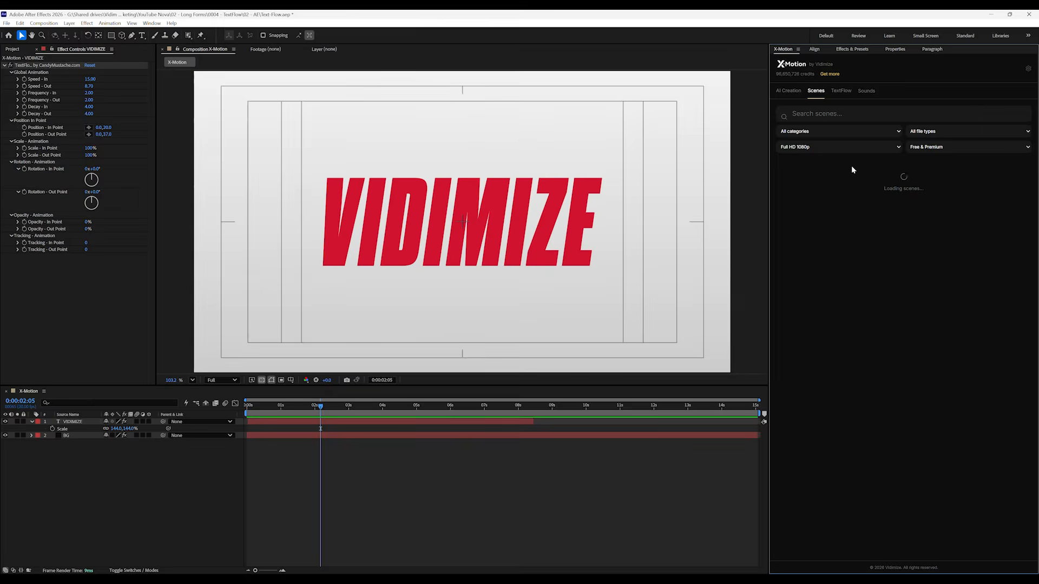
pyautogui.scroll(-8, 882, 314)
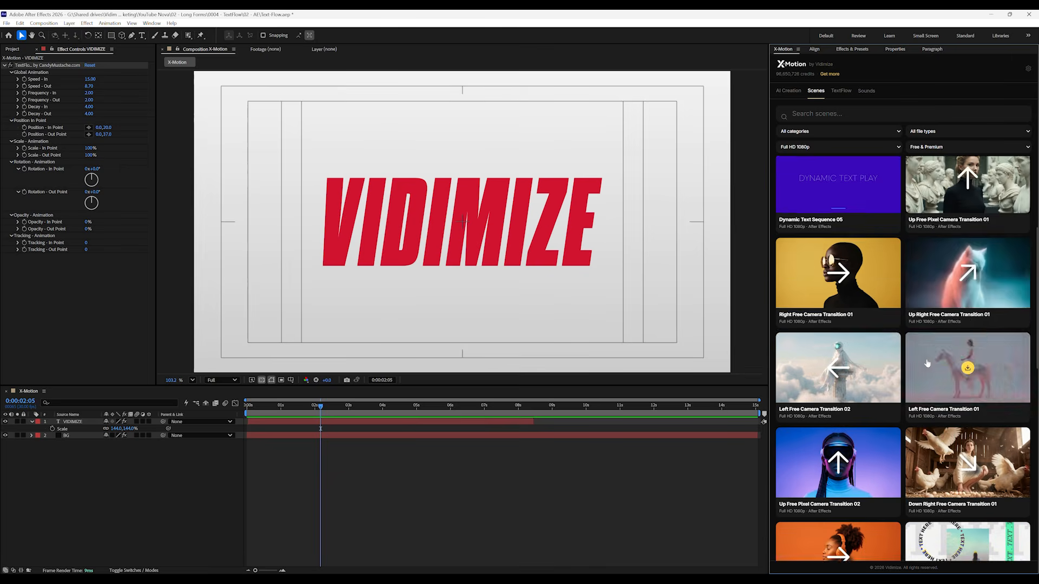
pyautogui.scroll(-1, 928, 361)
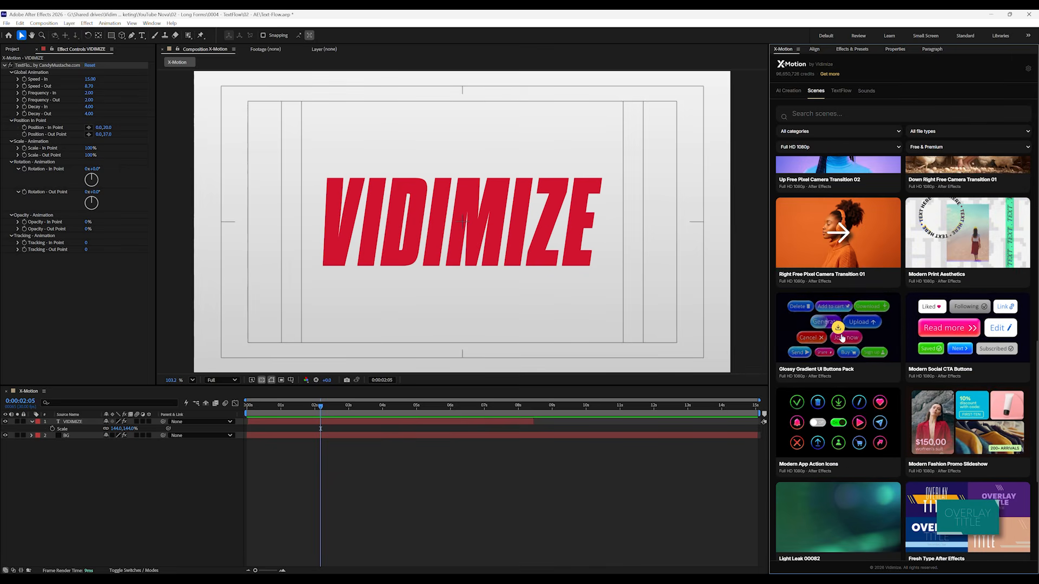
pyautogui.scroll(-2, 821, 421)
pyautogui.scroll(-1, 821, 421)
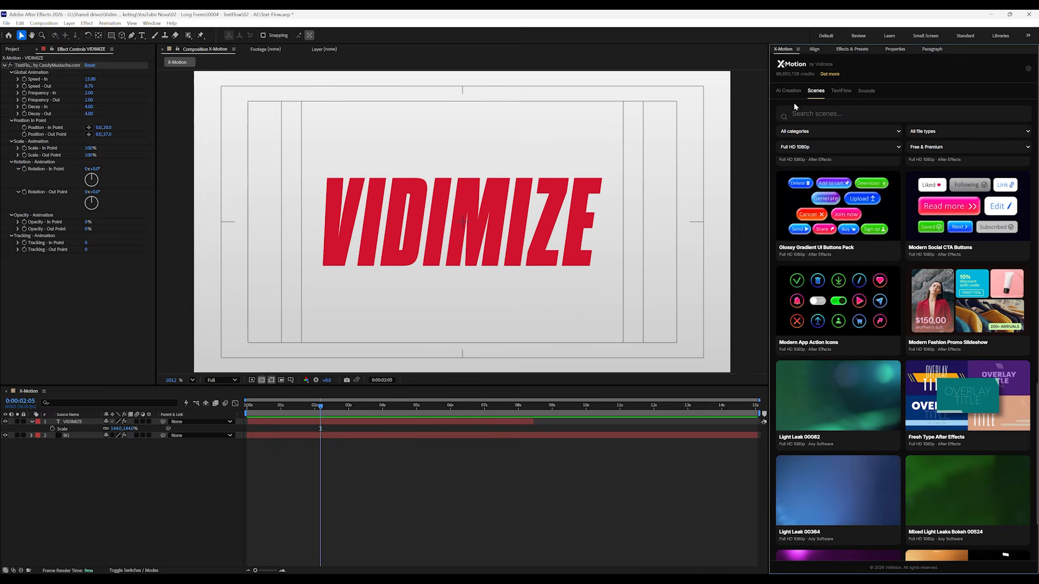
# Import the "Smooth floating movement of the shoe." video from My AI Creations into the composition and scrub through it
pyautogui.click(786, 92)
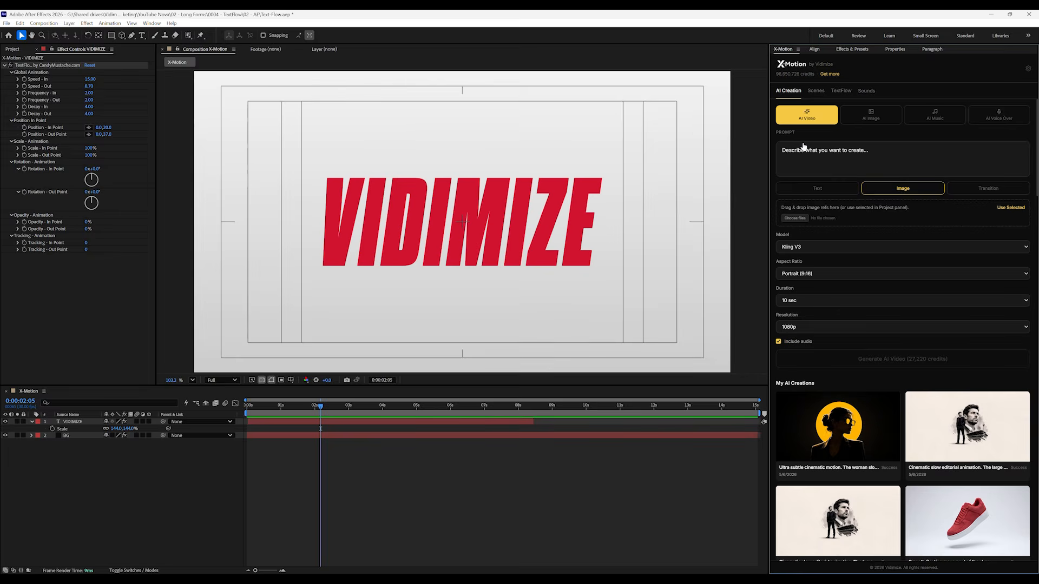
pyautogui.scroll(-3, 897, 282)
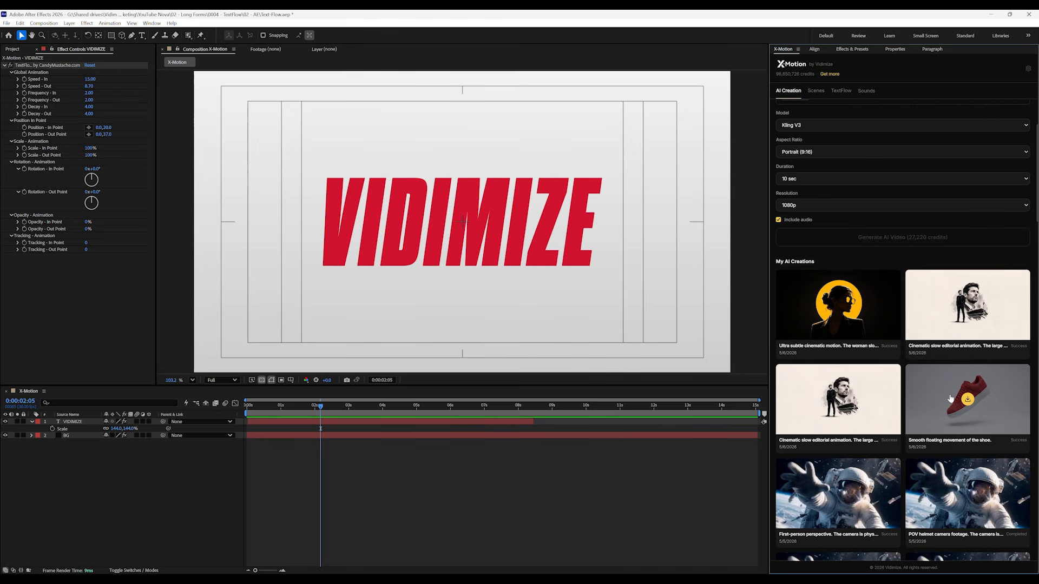
pyautogui.click(967, 400)
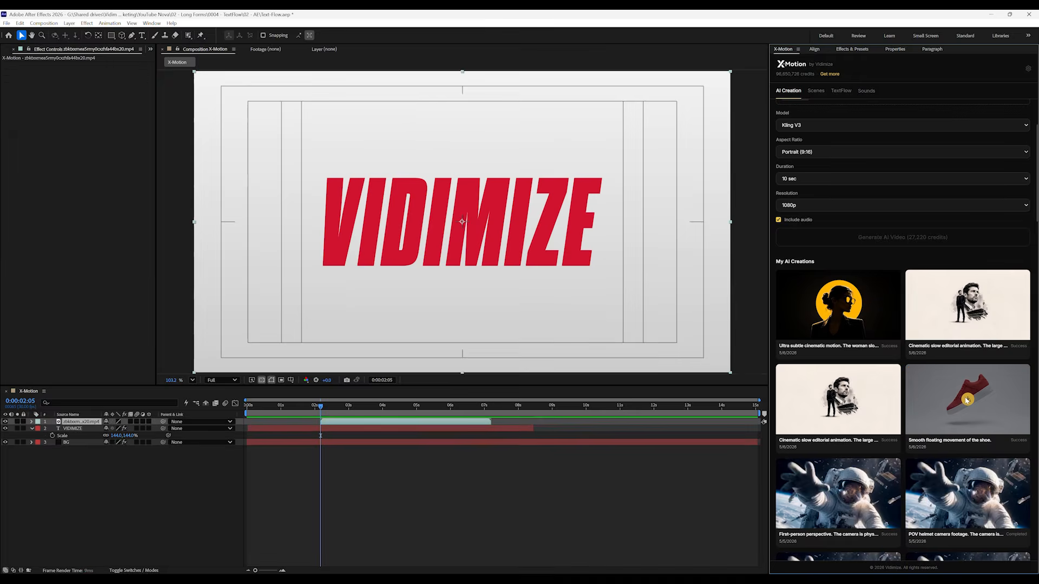
pyautogui.moveTo(323, 408); pyautogui.dragTo(346, 407)
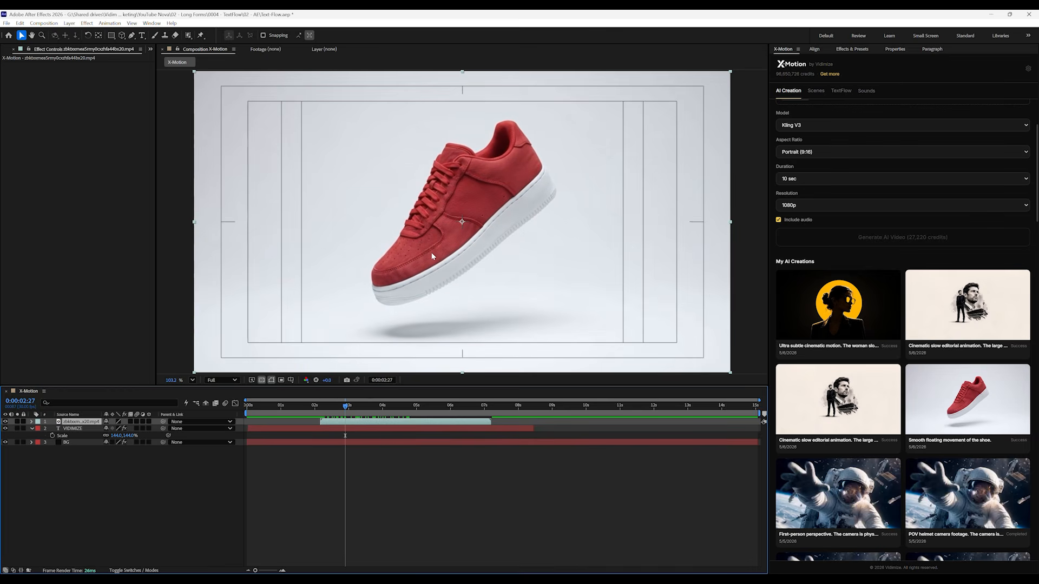
# Hide the imported shoe video layer and delete it from the composition
pyautogui.click(6, 422)
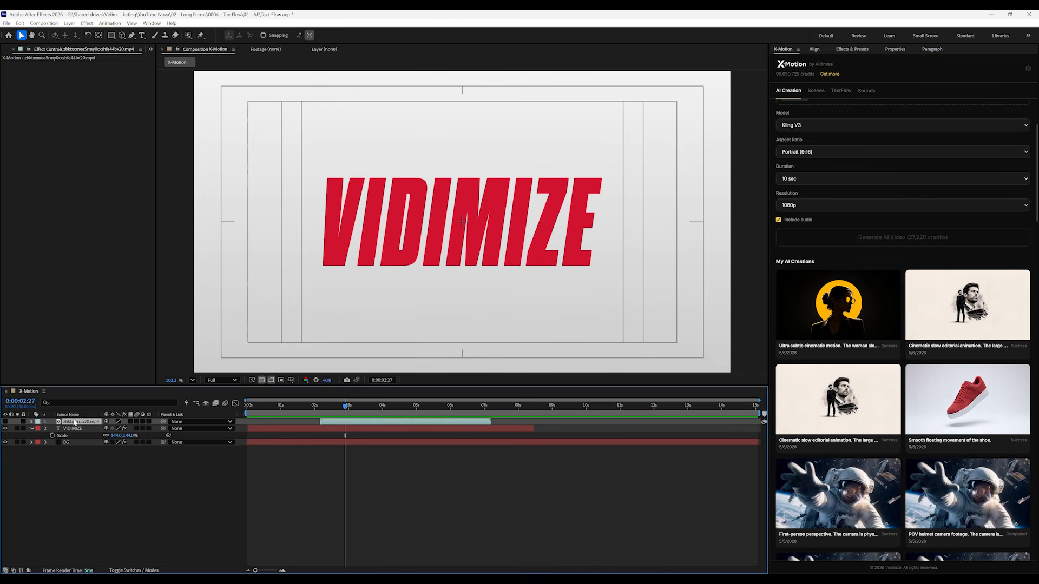
pyautogui.press('Delete')
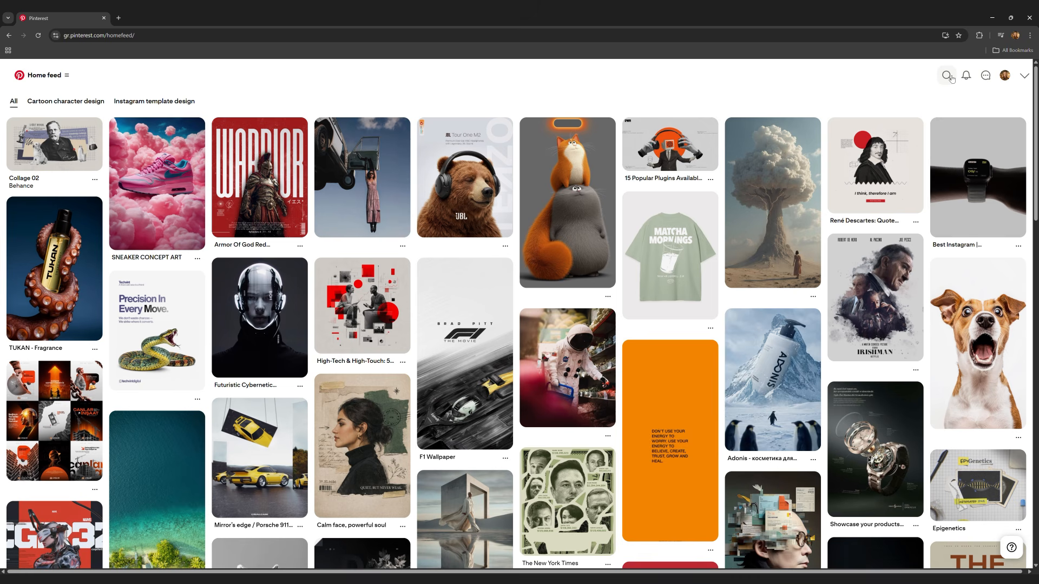
# Search Pinterest for "shoe", open the light-blue denim Levi's x Nike sneaker pin and save its image
pyautogui.click(948, 76)
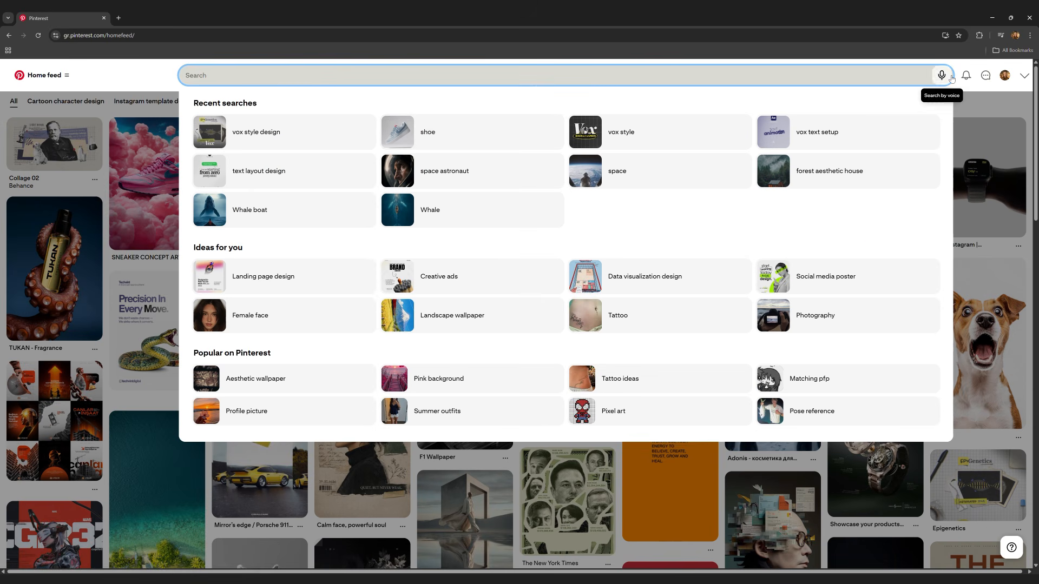
pyautogui.click(494, 137)
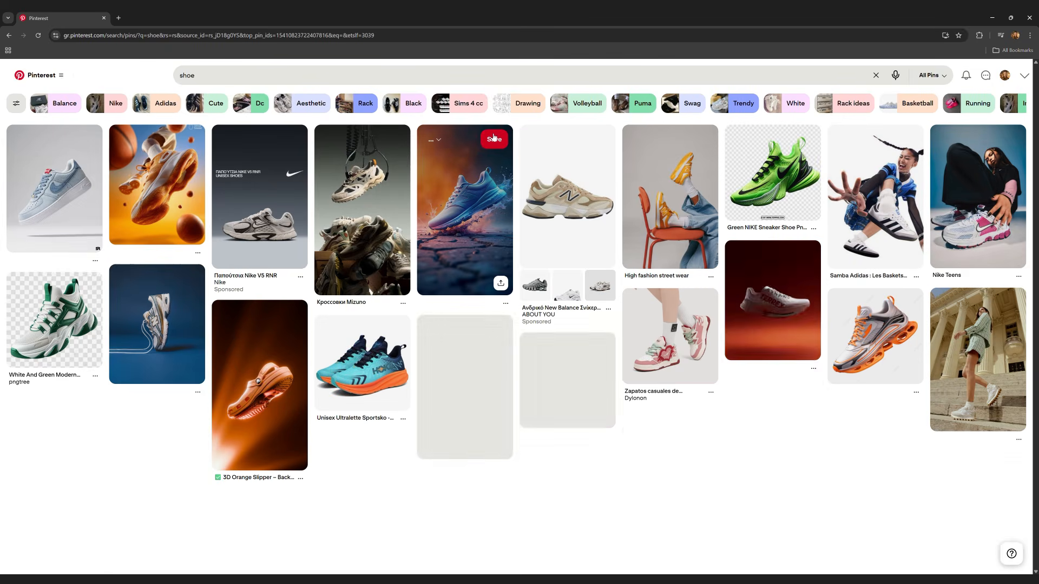
pyautogui.click(40, 194)
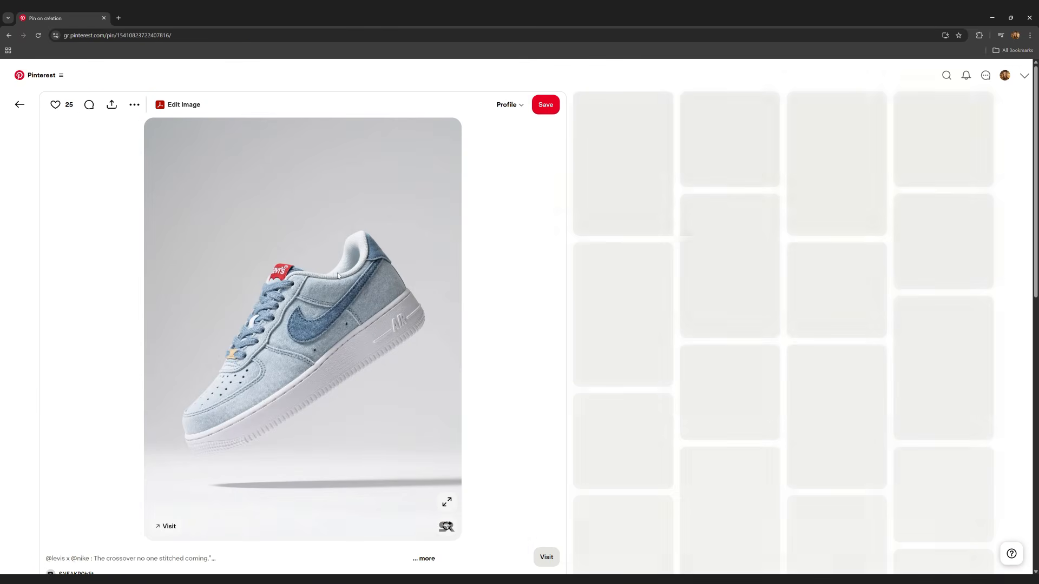
pyautogui.rightClick(315, 203)
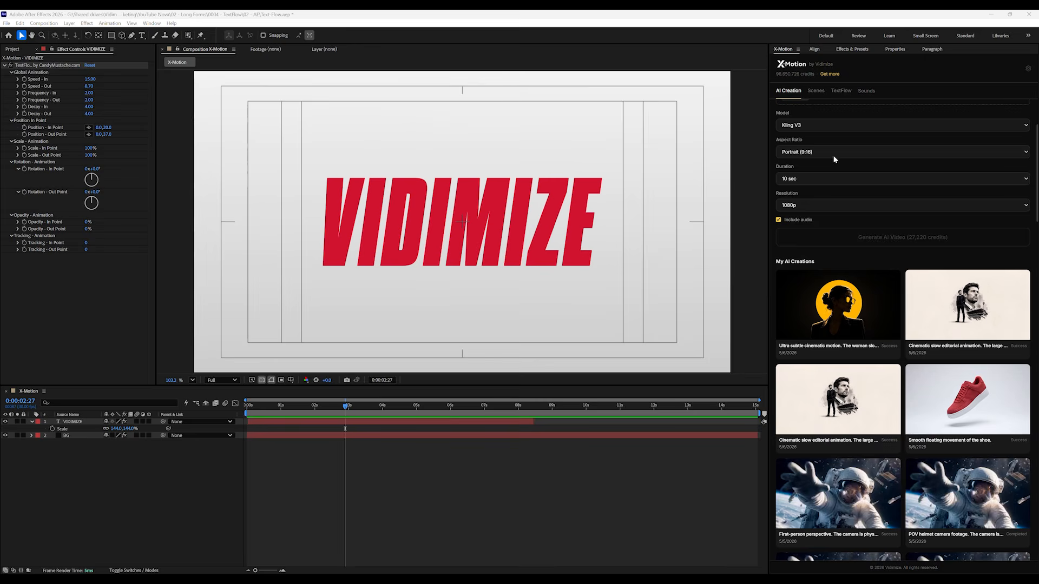
# Switch to After Effects and load the saved blue sneaker image as reference for an image-to-image AI Image generation in X-Motion
pyautogui.scroll(3, 835, 155)
pyautogui.click(872, 115)
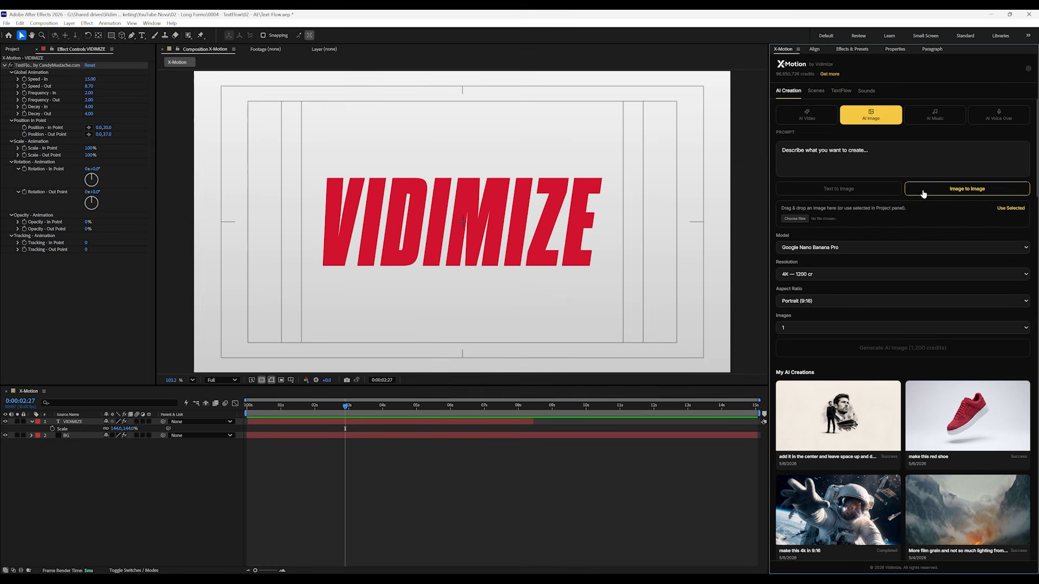
pyautogui.click(793, 220)
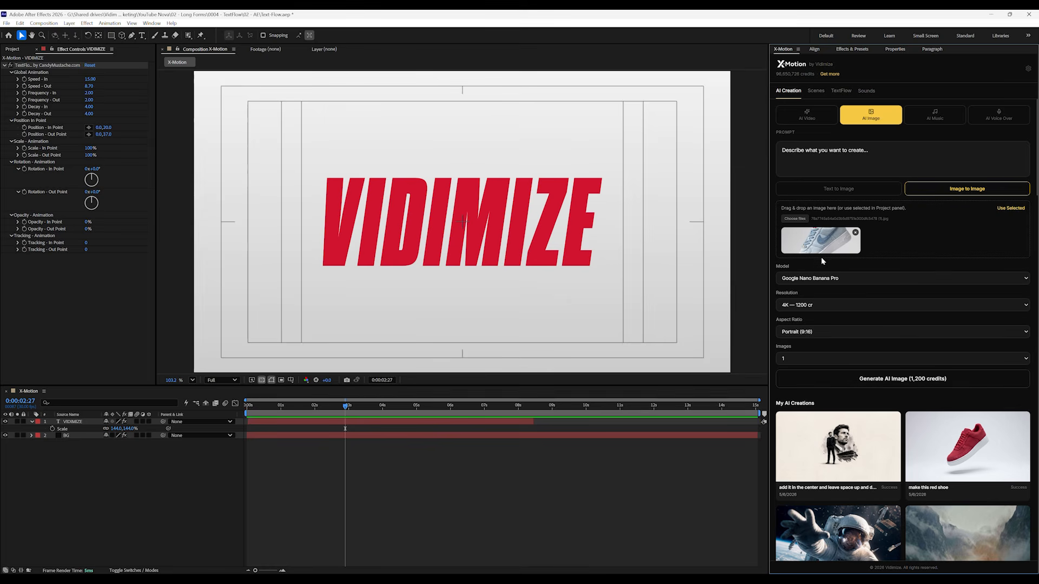
# Set the image model to Google Nano Banana — Unlimited and the aspect ratio to Landscape (16:9)
pyautogui.click(834, 278)
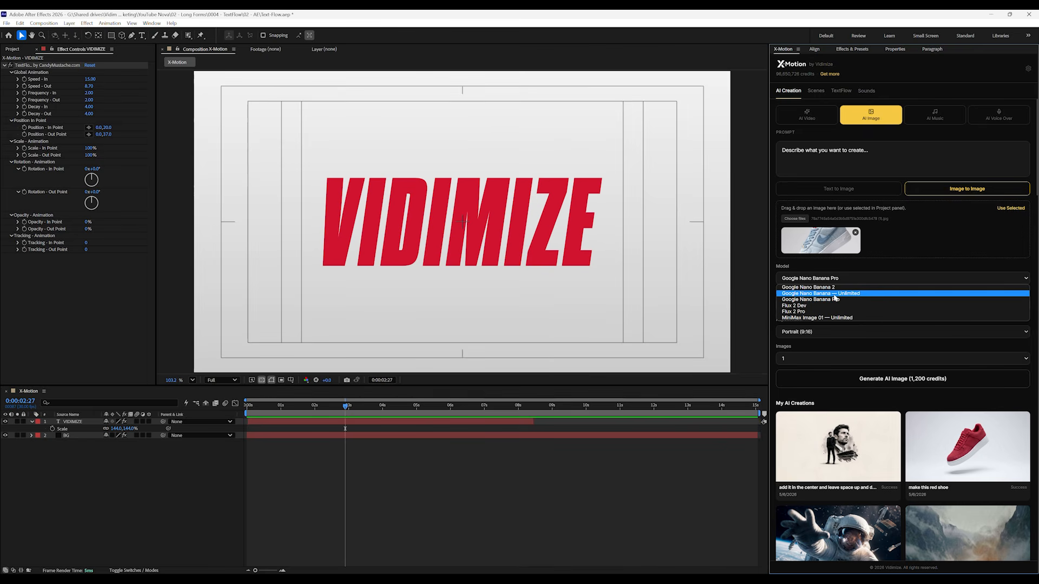
pyautogui.click(836, 293)
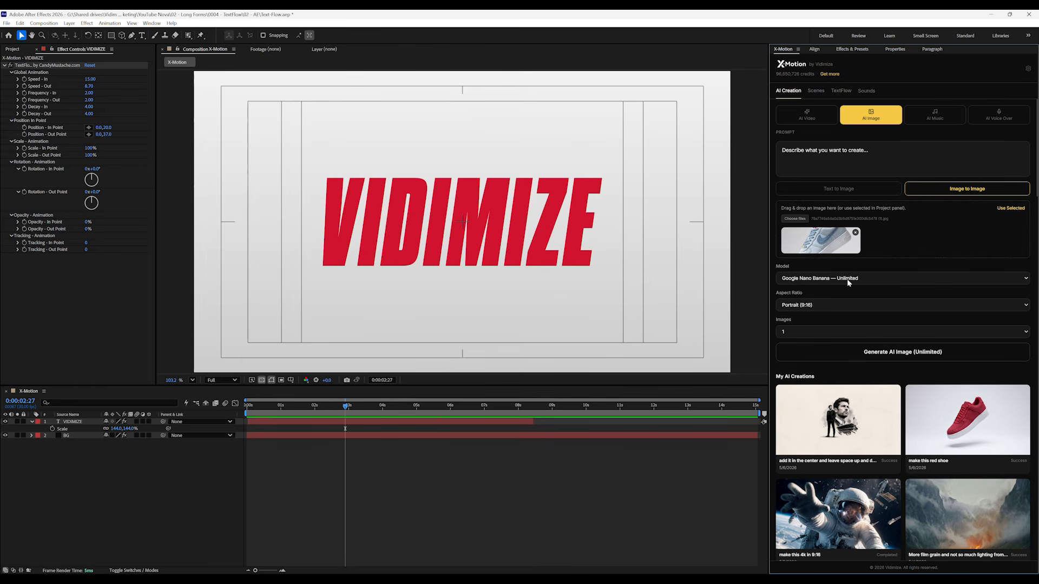
pyautogui.click(831, 306)
pyautogui.click(821, 316)
# Generate an image with the prompt "Use the uploaded image only as a reference and inspiration. Create a minimal red low-top sneaker with original modern streetwear design."
pyautogui.write('Use the uploaded image only as a reference. C')
pyautogui.press('BackSpace')
pyautogui.press('BackSpace')
pyautogui.press('BackSpace')
pyautogui.write('and inspiration. Create a minimal red low')
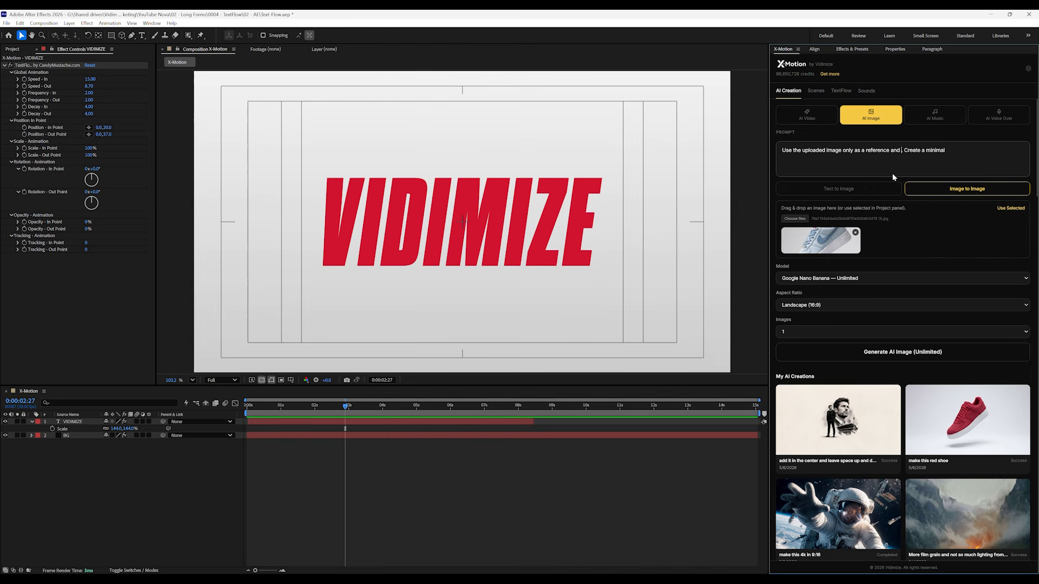
pyautogui.write('-top sneaker with ori')
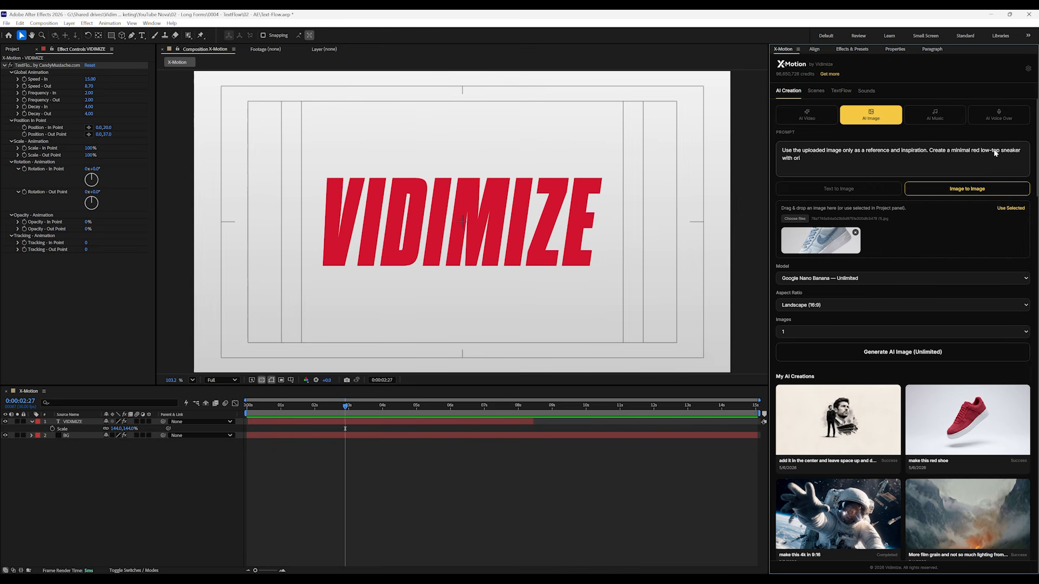
pyautogui.write('ginal modern streetwear design.')
pyautogui.click(914, 353)
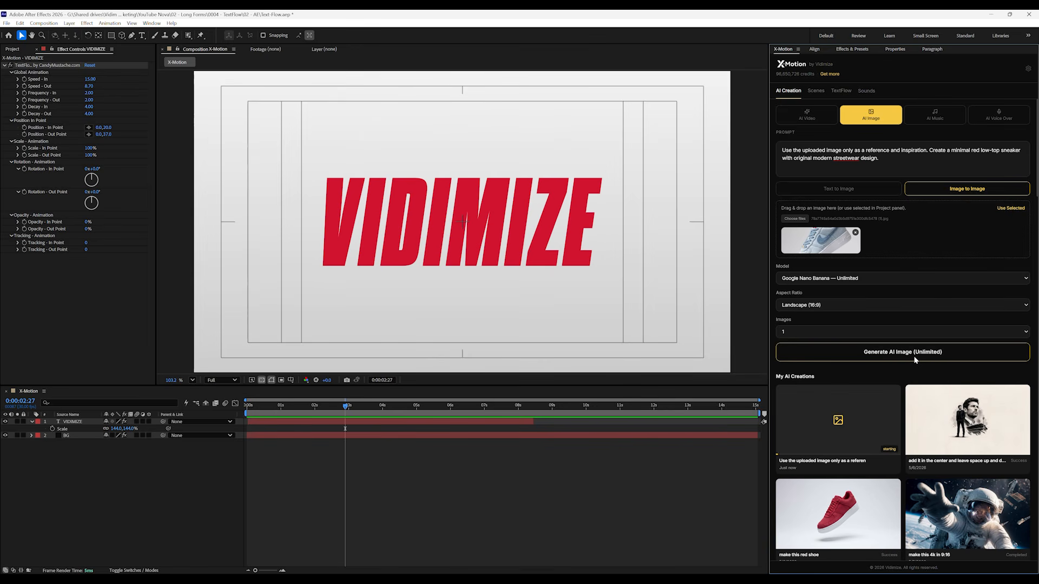
# Append "No branding, no logos." to the prompt and generate two more sneaker images
pyautogui.click(896, 164)
pyautogui.write('No brans')
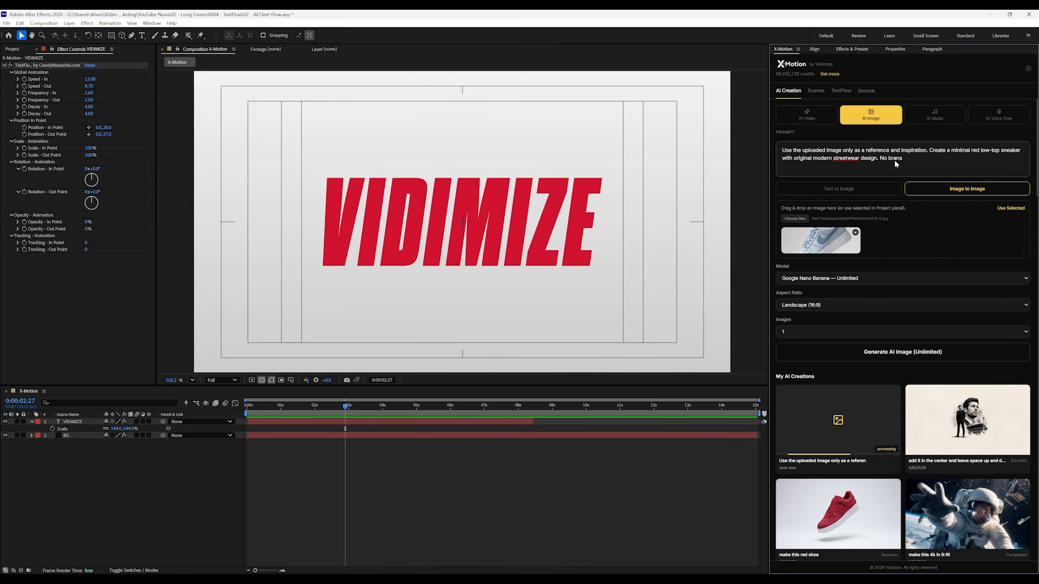
pyautogui.press('BackSpace')
pyautogui.write('dinf')
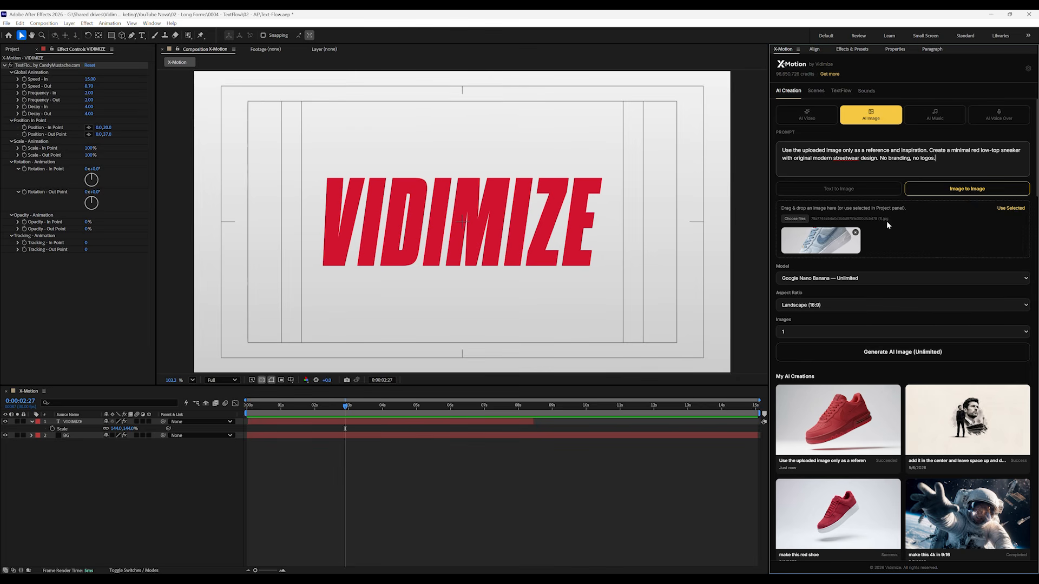
pyautogui.click(866, 353)
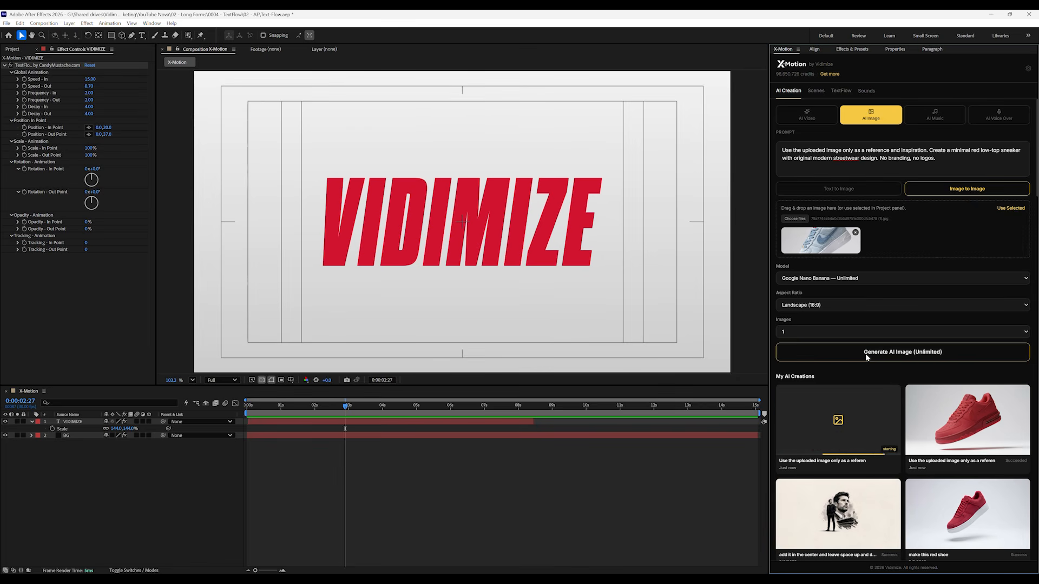
pyautogui.click(866, 354)
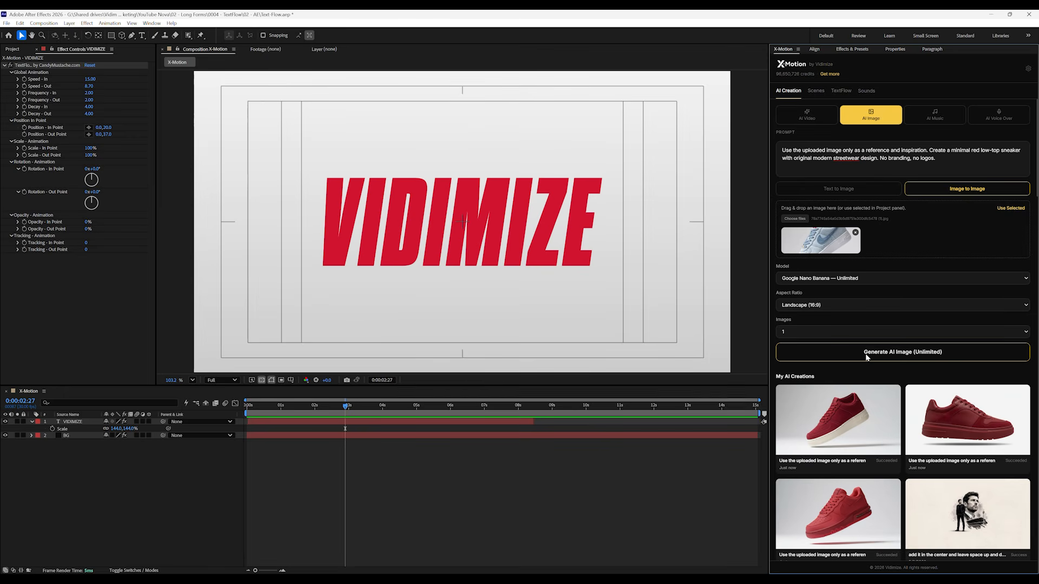
# Import the generated red sneaker with the cream sole into the composition and reveal its source file in the project
pyautogui.click(837, 421)
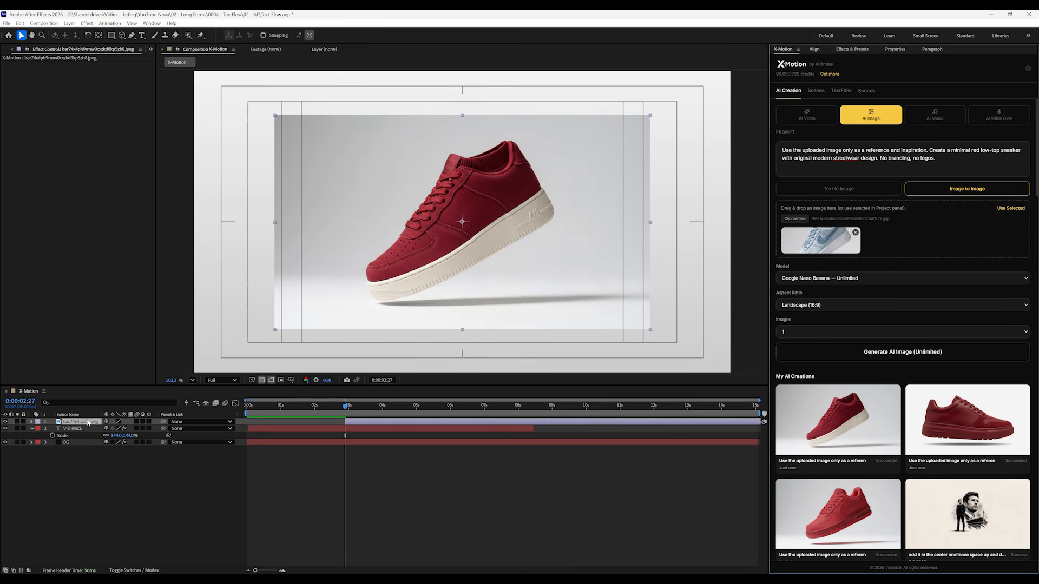
pyautogui.rightClick(89, 423)
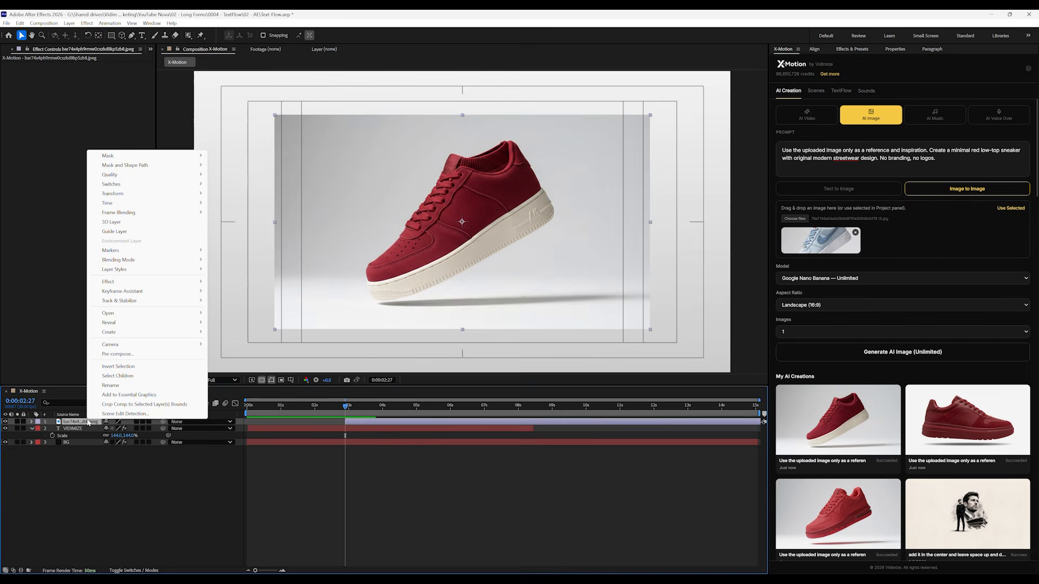
pyautogui.moveTo(111, 322)
pyautogui.click(249, 324)
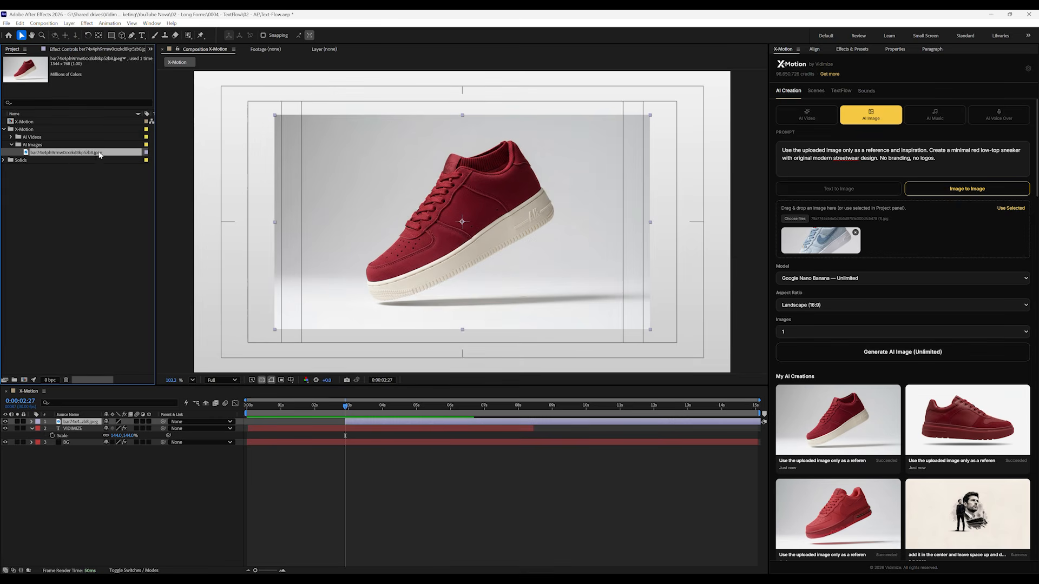
# Replace the blue reference image with the red sneaker file and generate an edit with the prompt "remove the air brand logo from the shoe"
pyautogui.moveTo(58, 157); pyautogui.dragTo(898, 241)
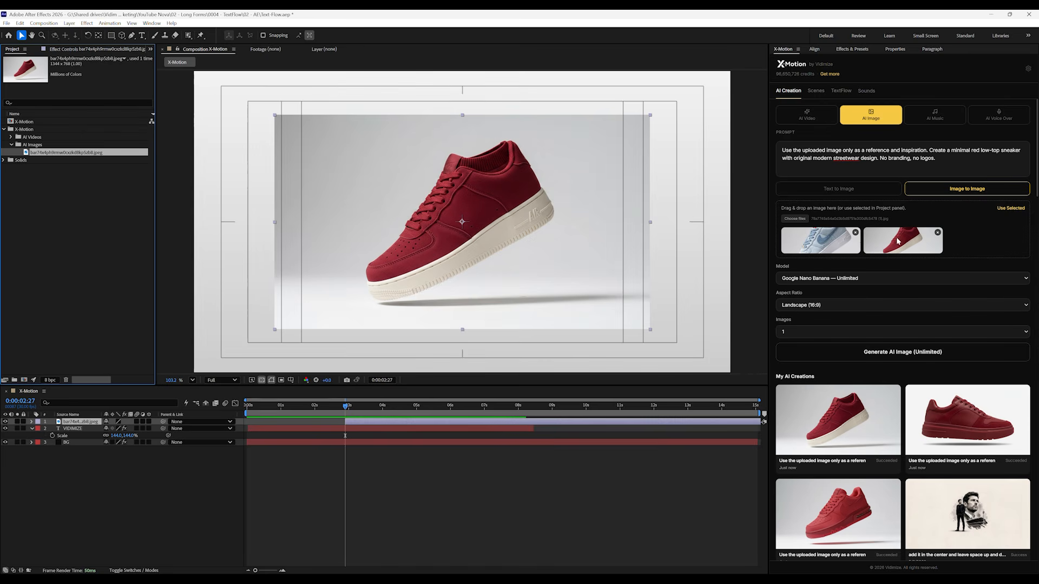
pyautogui.click(856, 233)
pyautogui.click(850, 165)
pyautogui.hotkey('ctrl', 'a')
pyautogui.write('remove the air brand logo from the')
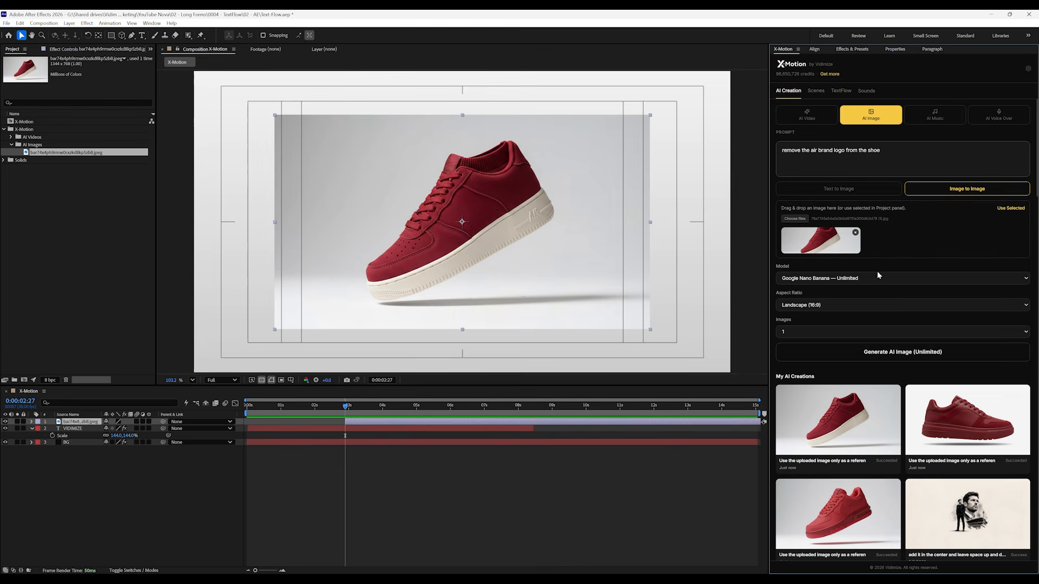
pyautogui.click(864, 359)
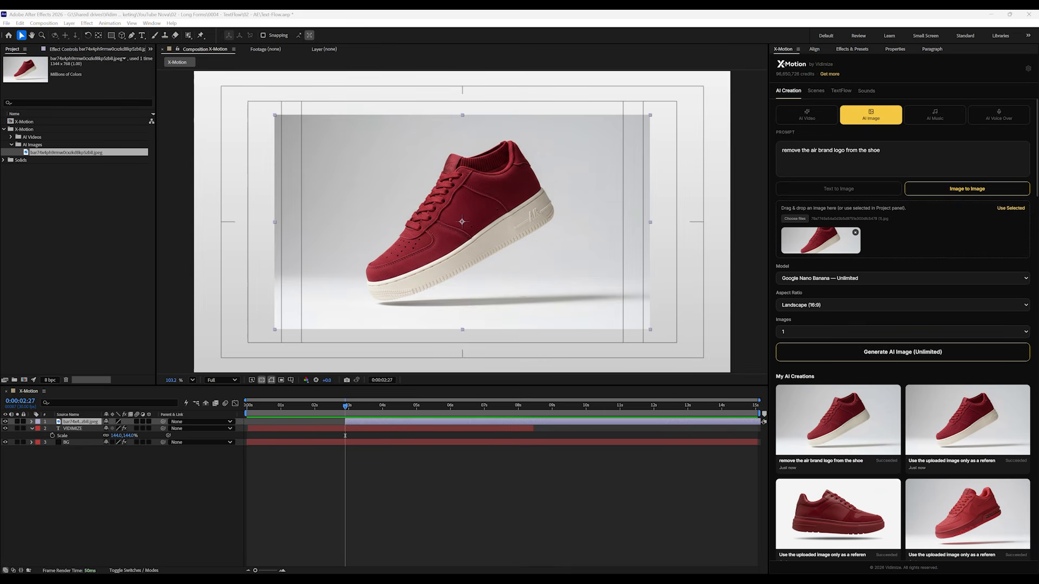
# Import the logo-free sneaker image to compare it with the earlier version, and delete both sneaker layers from the composition
pyautogui.click(838, 422)
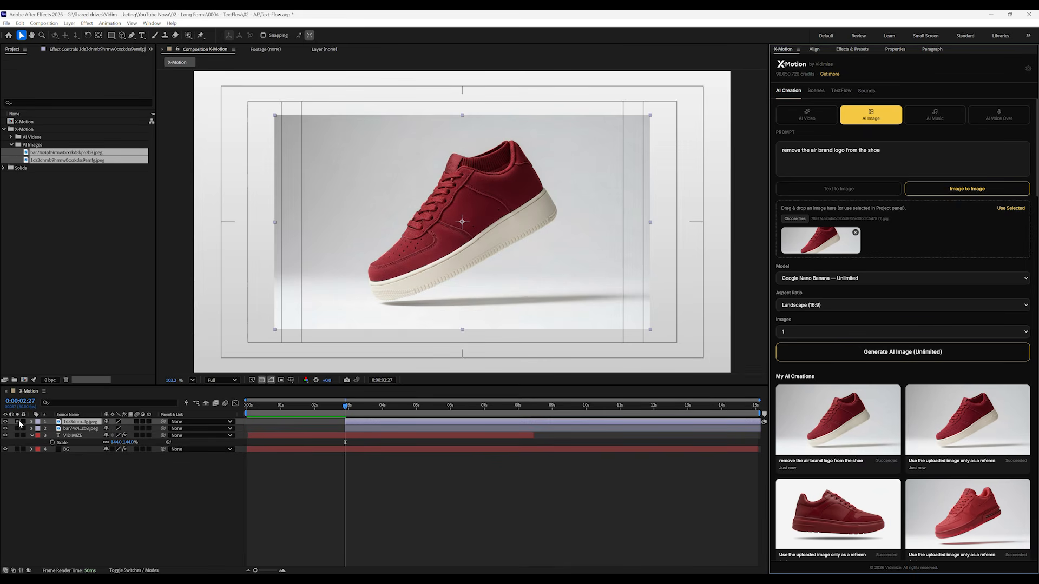
pyautogui.click(5, 422)
pyautogui.click(81, 429)
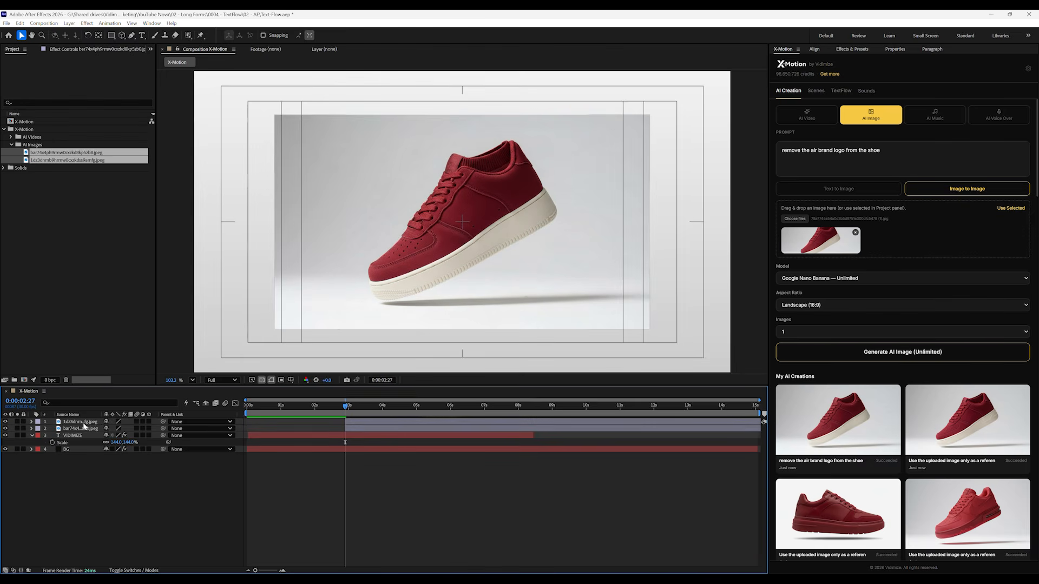
pyautogui.press('Delete')
pyautogui.click(84, 422)
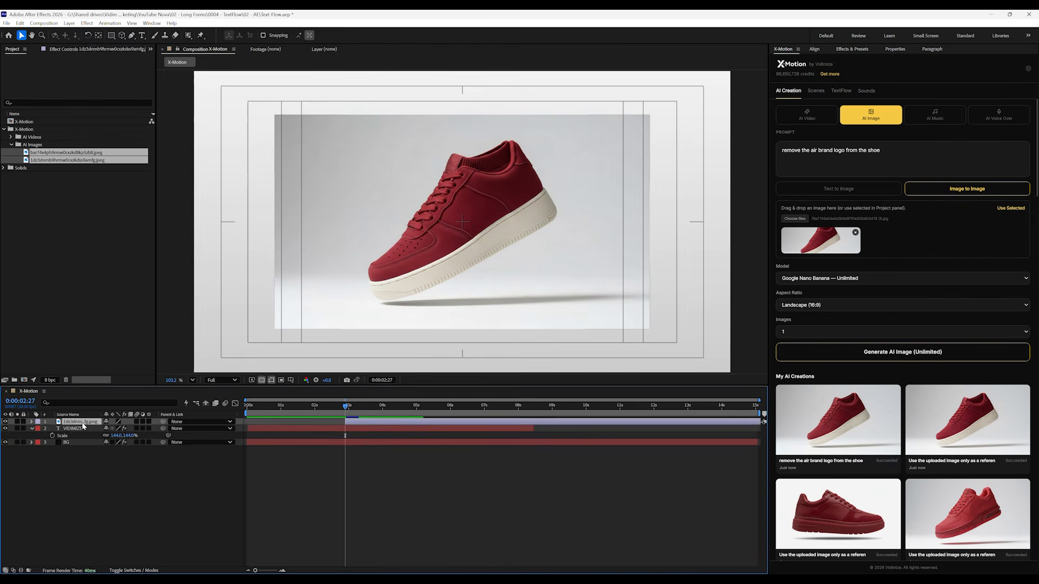
pyautogui.press('Delete')
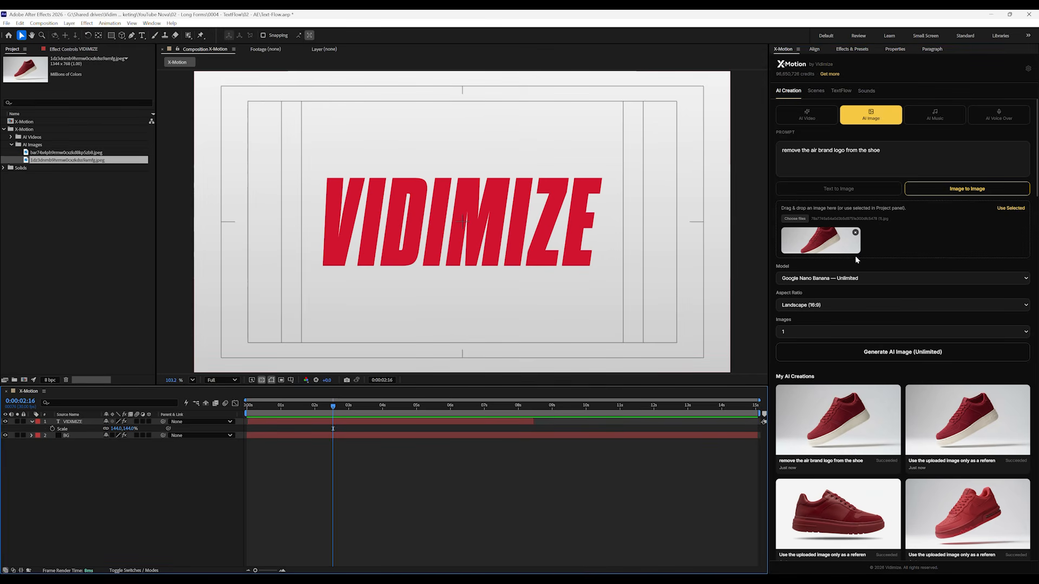
# Generate a higher-resolution sneaker image using the Google Nano Banana Pro model with the prompt "make this 2K"
pyautogui.click(850, 278)
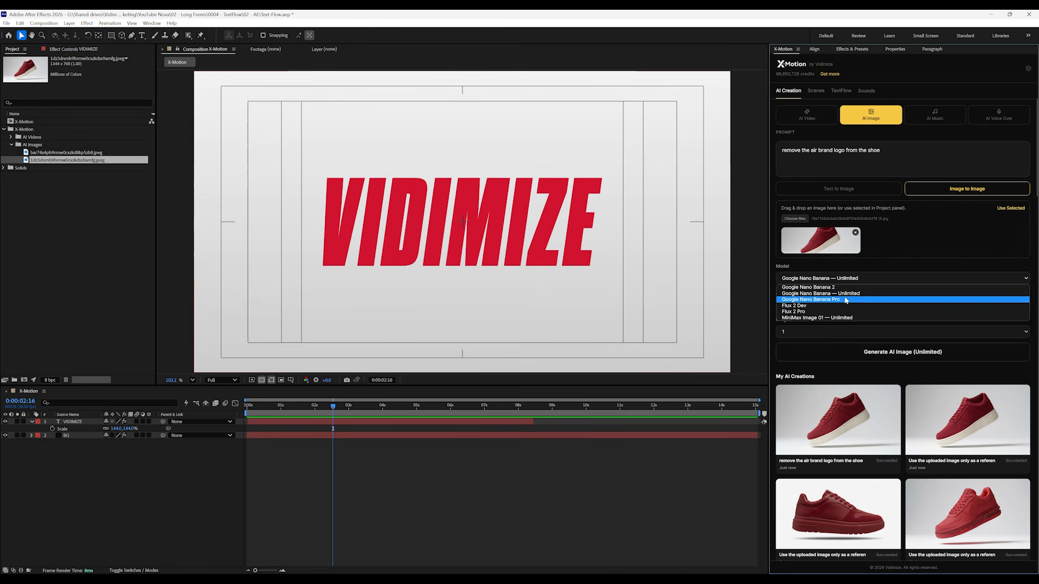
pyautogui.click(847, 300)
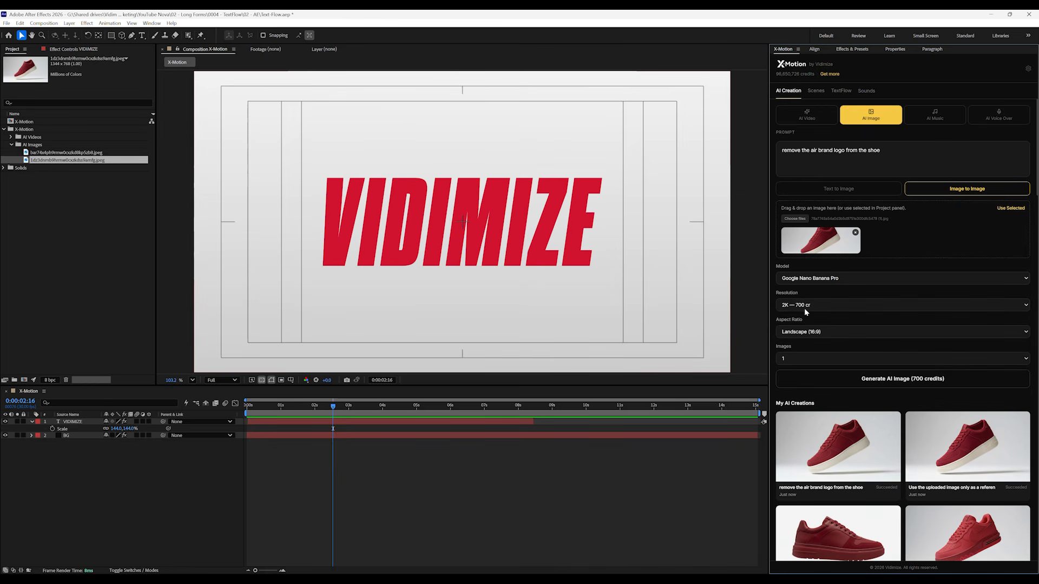
pyautogui.tripleClick(839, 159)
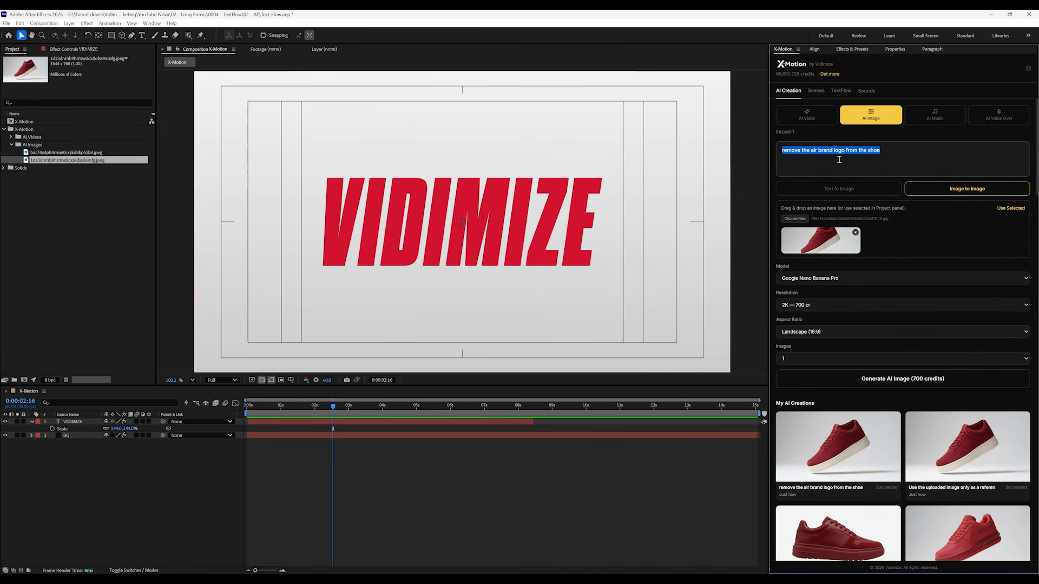
pyautogui.write('make this 2K')
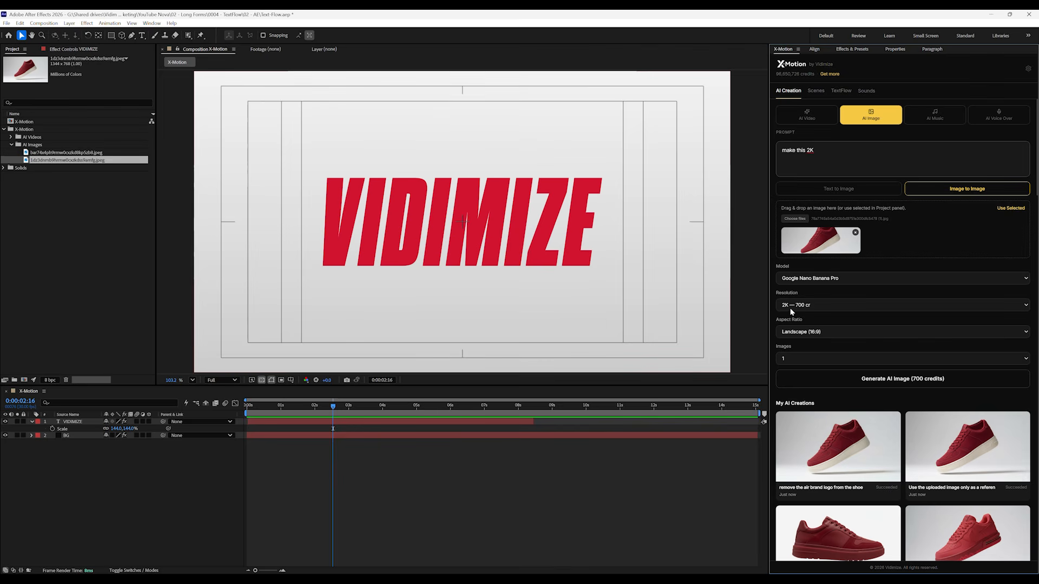
pyautogui.click(867, 381)
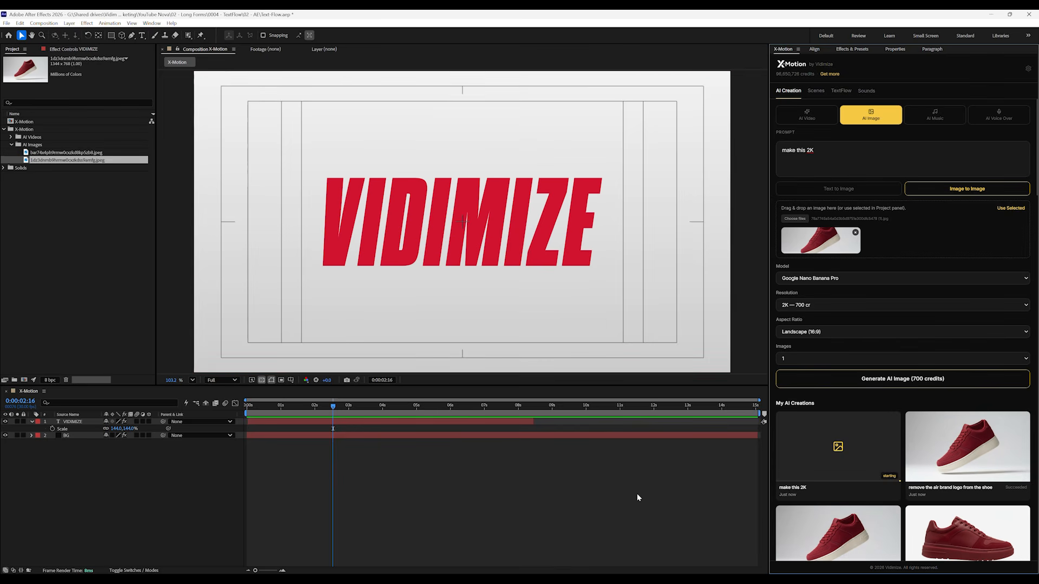
# Set up an AI Video from the 2K sneaker image with Landscape (16:9), 5 sec duration, 1080p resolution and no audio
pyautogui.click(799, 120)
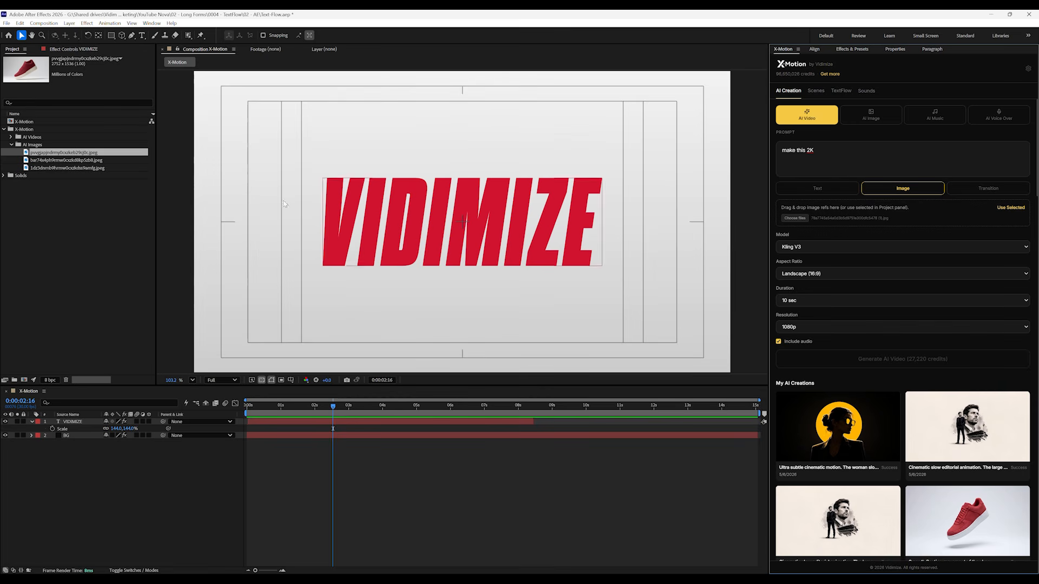
pyautogui.moveTo(45, 154); pyautogui.dragTo(877, 215)
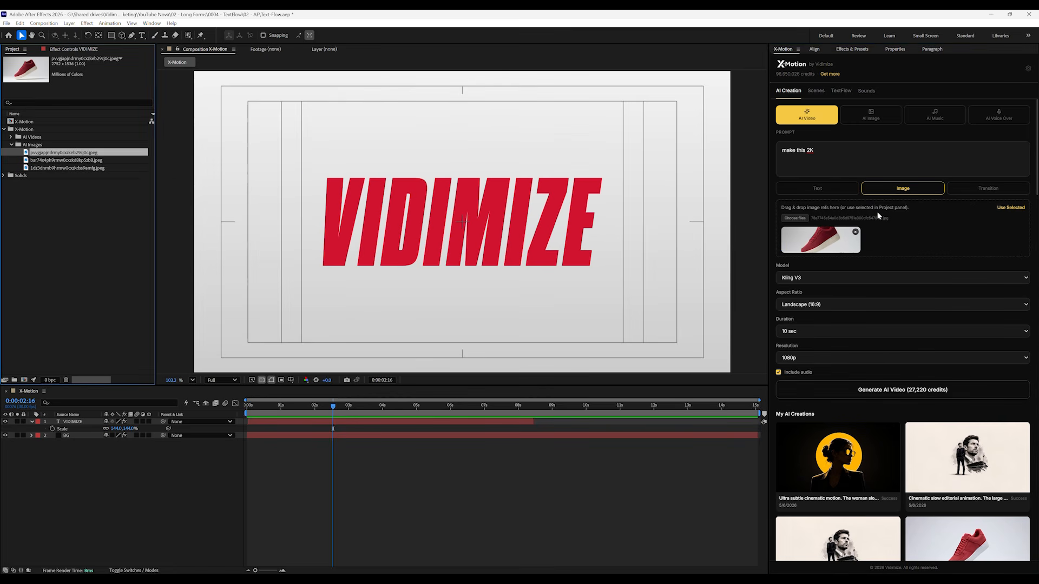
pyautogui.click(834, 305)
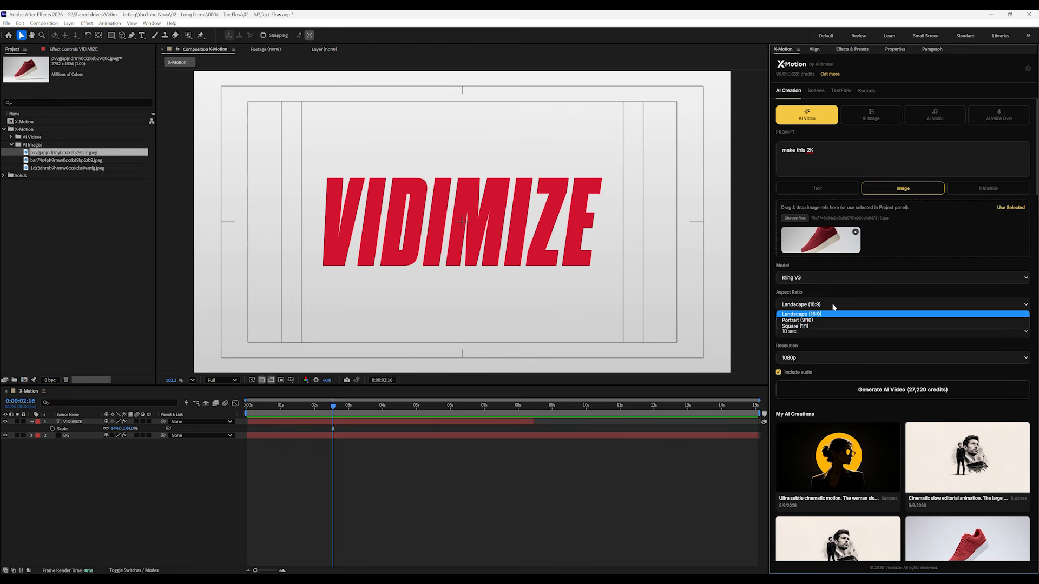
pyautogui.click(823, 316)
pyautogui.click(799, 331)
pyautogui.click(798, 342)
pyautogui.click(799, 357)
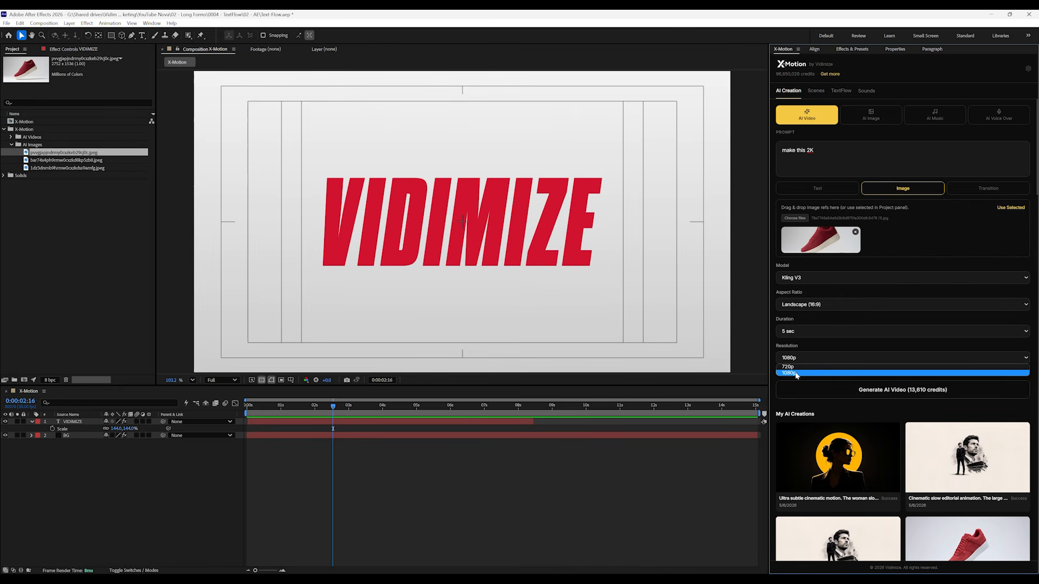
pyautogui.click(796, 374)
pyautogui.click(778, 373)
# Generate the sneaker video with the prompt "Minimal floating. Gentle natural hovering motion."
pyautogui.moveTo(843, 163); pyautogui.dragTo(768, 154)
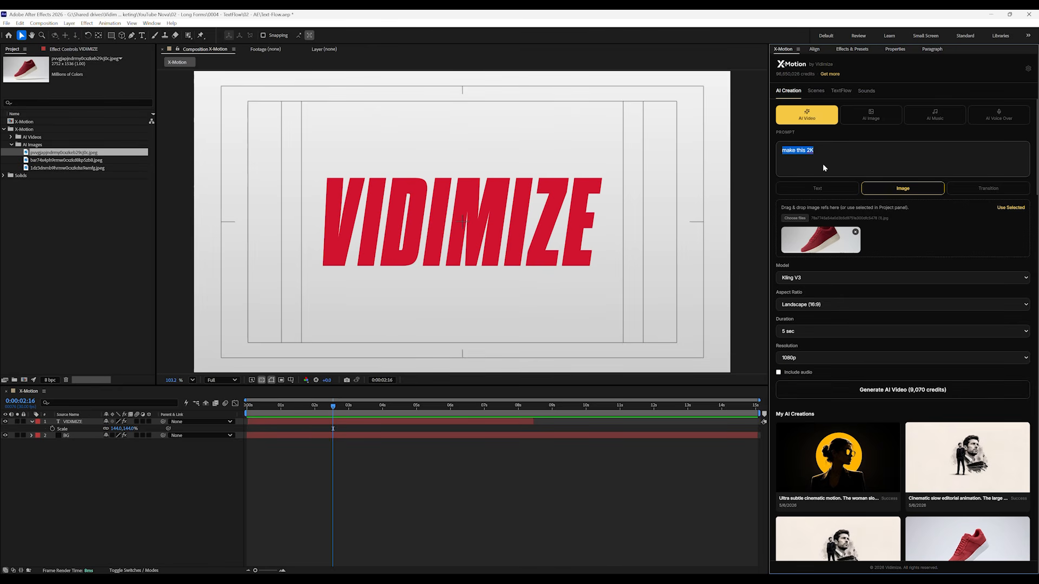
pyautogui.write('Minimal fl')
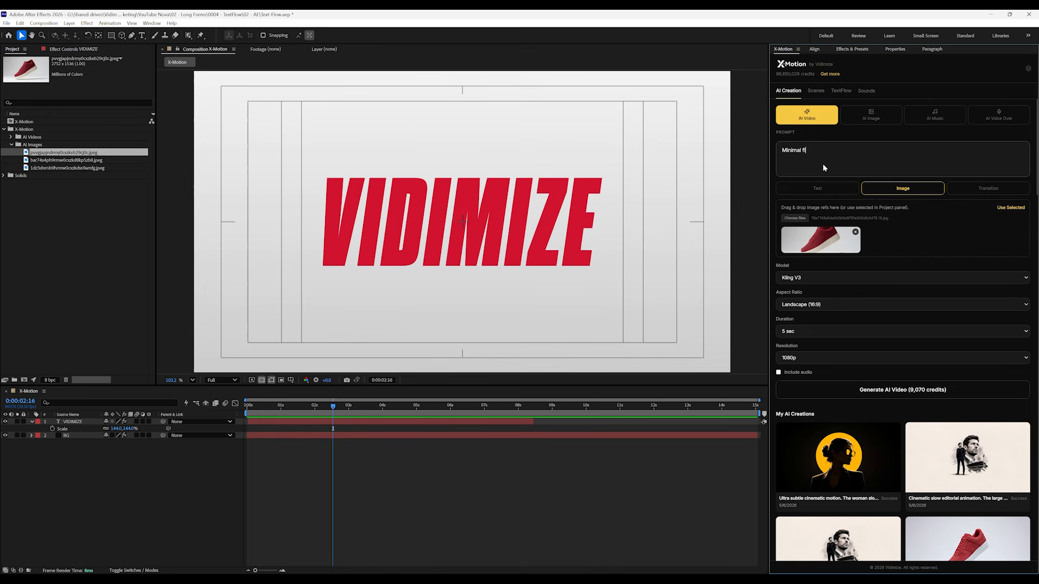
pyautogui.write('oating. Gentle natural hovering motion.')
pyautogui.click(854, 397)
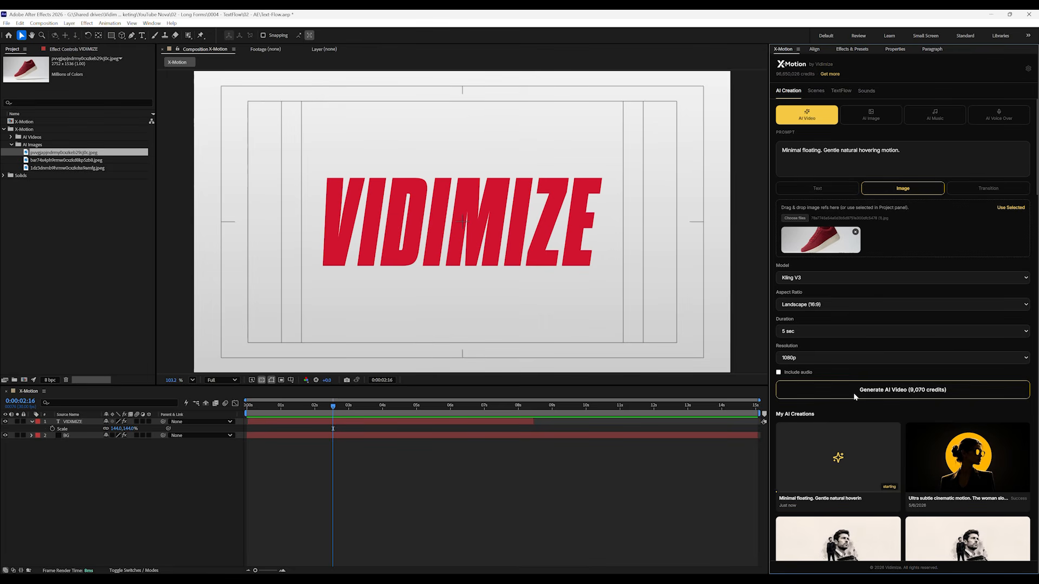
# Preview an earlier AI video creation in the composition and delete its layer
pyautogui.scroll(-2, 935, 459)
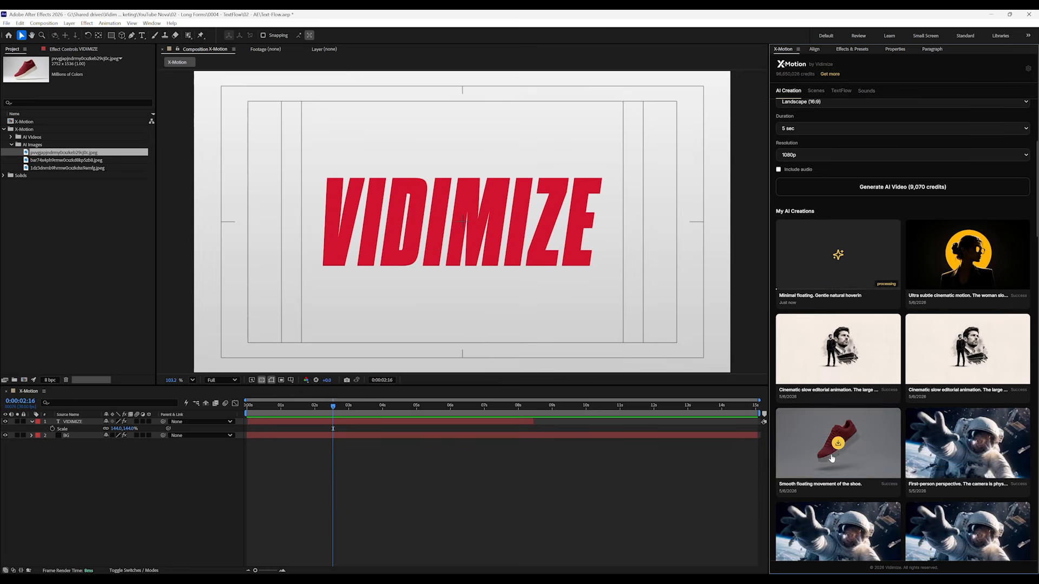
pyautogui.scroll(-5, 936, 459)
pyautogui.click(847, 367)
pyautogui.click(849, 370)
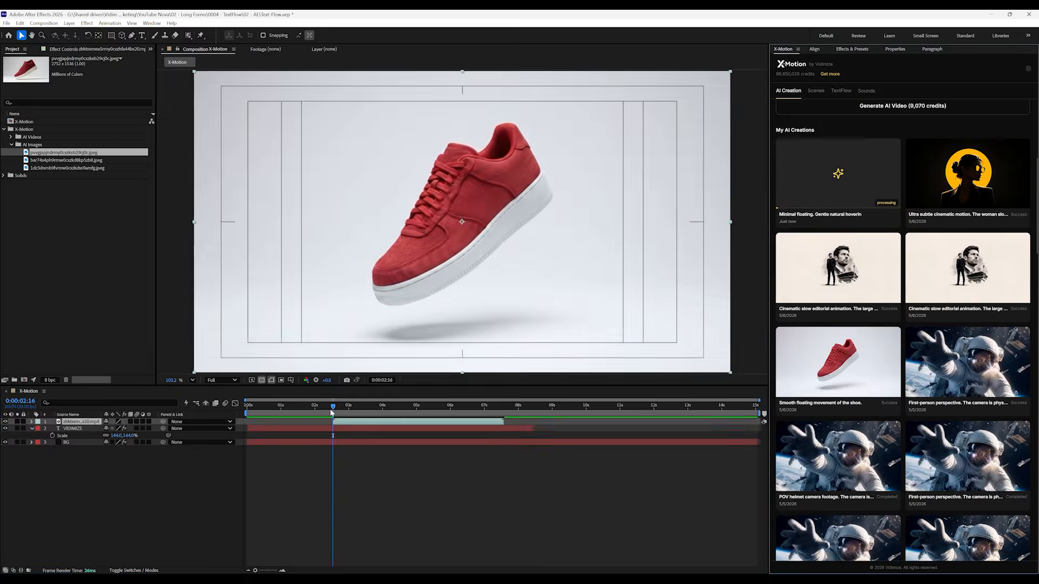
pyautogui.moveTo(333, 407); pyautogui.dragTo(458, 409)
pyautogui.press('Delete')
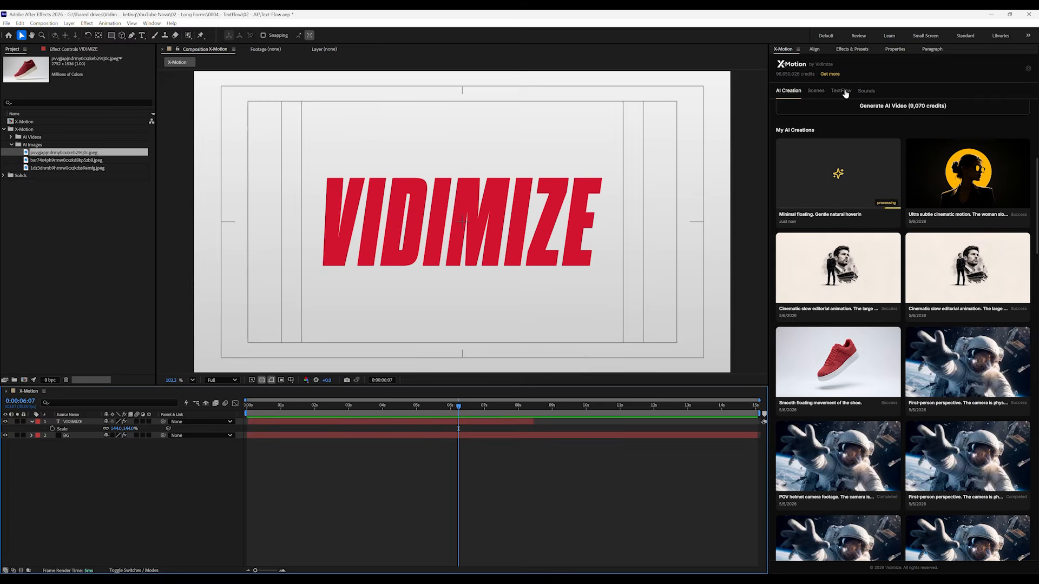
# Look through the Scenes, Sounds and TextFlow libraries, and return to AI Creation
pyautogui.click(842, 91)
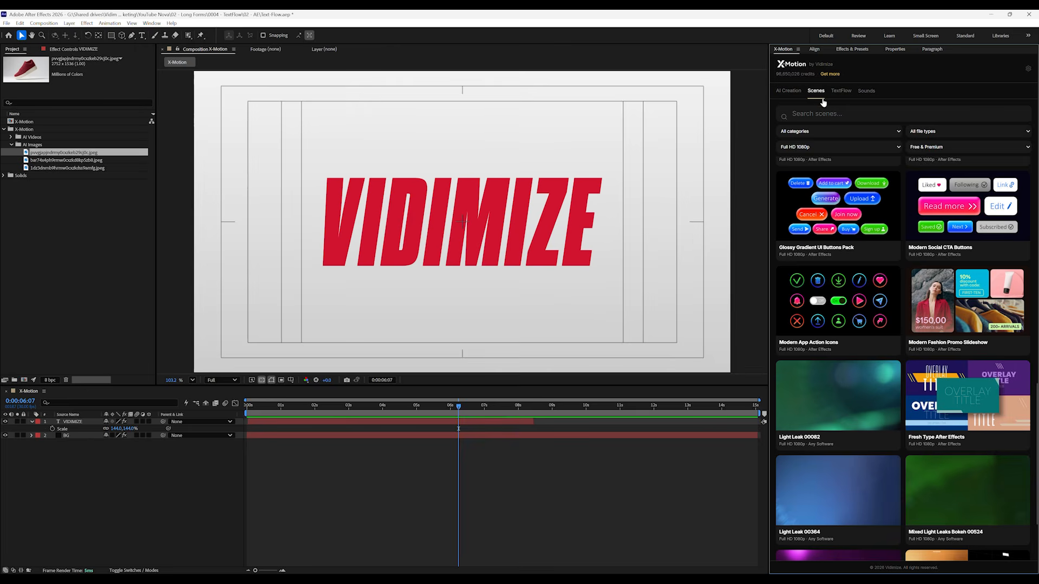
pyautogui.click(867, 91)
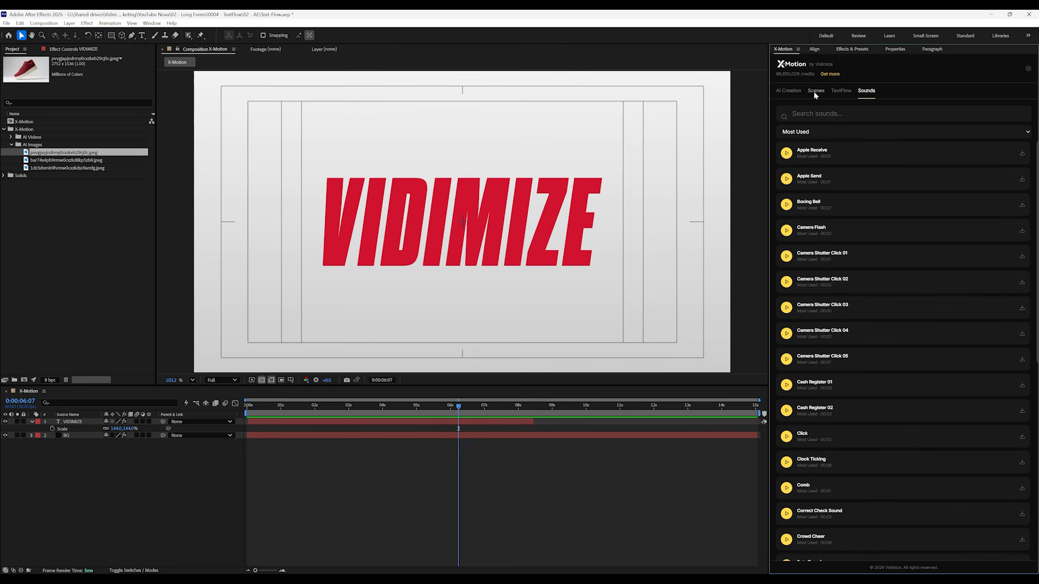
pyautogui.click(841, 91)
pyautogui.click(487, 204)
pyautogui.click(789, 91)
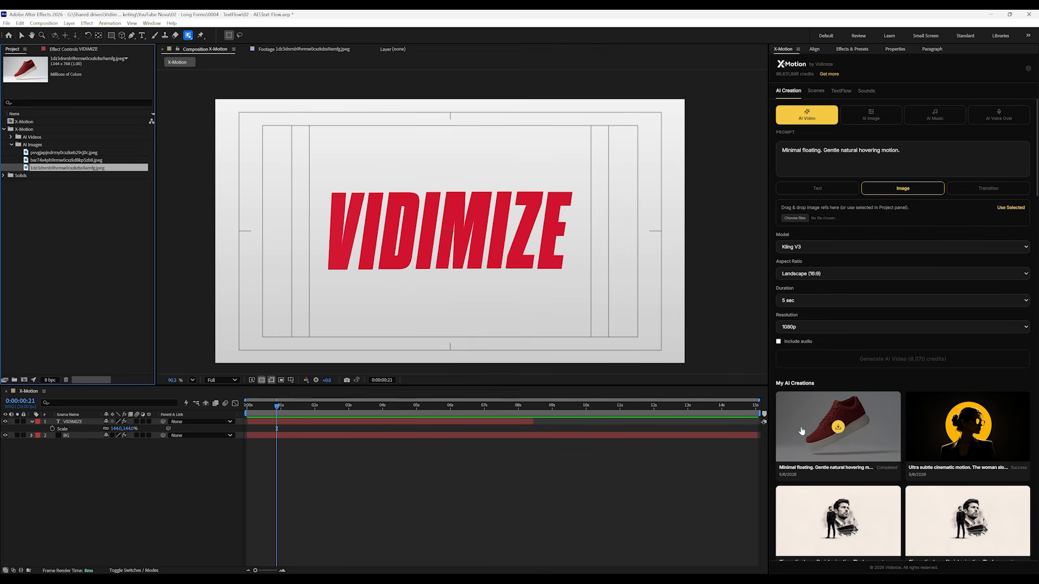
# Import the completed hovering sneaker video into the composition at 0:00:00:00 and scrub through its motion
pyautogui.moveTo(269, 408); pyautogui.dragTo(209, 420)
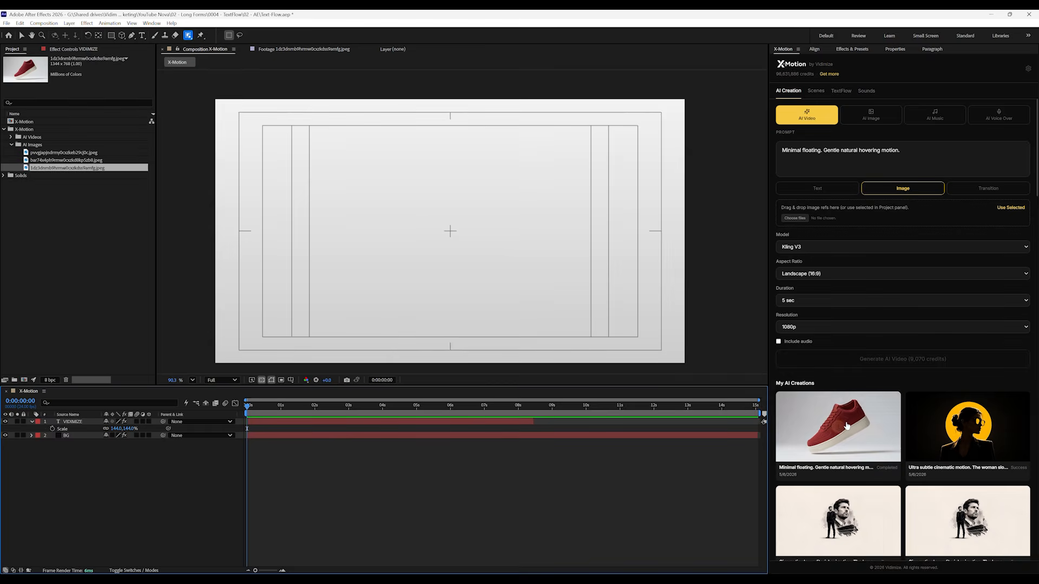
pyautogui.click(839, 426)
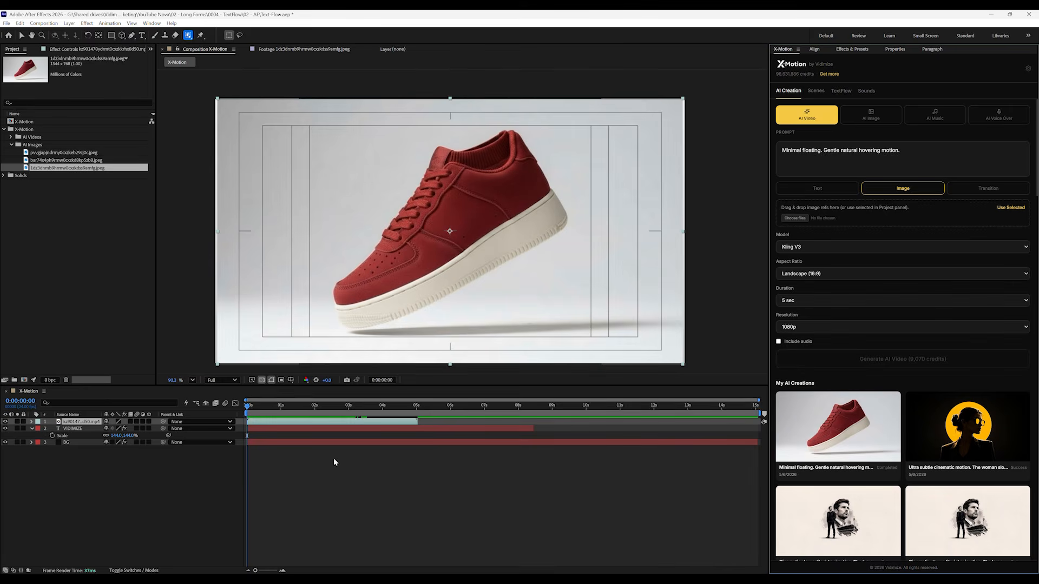
pyautogui.moveTo(256, 410); pyautogui.dragTo(331, 417)
pyautogui.press('Home')
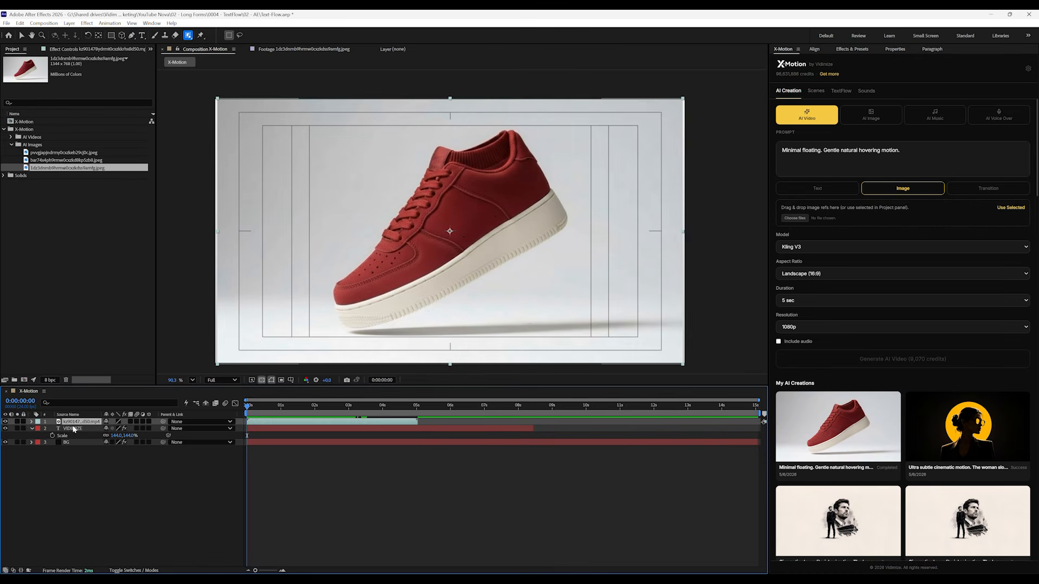
# Cut the sneaker out of its video background with Object Matte, setting Feather to 6.4 and Shift Edge to -71%
pyautogui.doubleClick(79, 423)
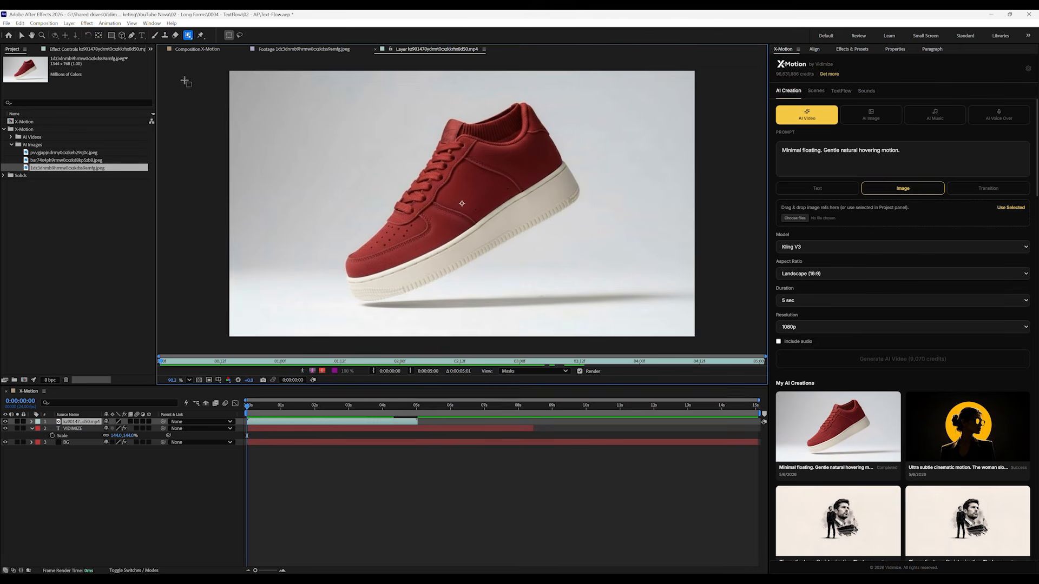
pyautogui.click(427, 182)
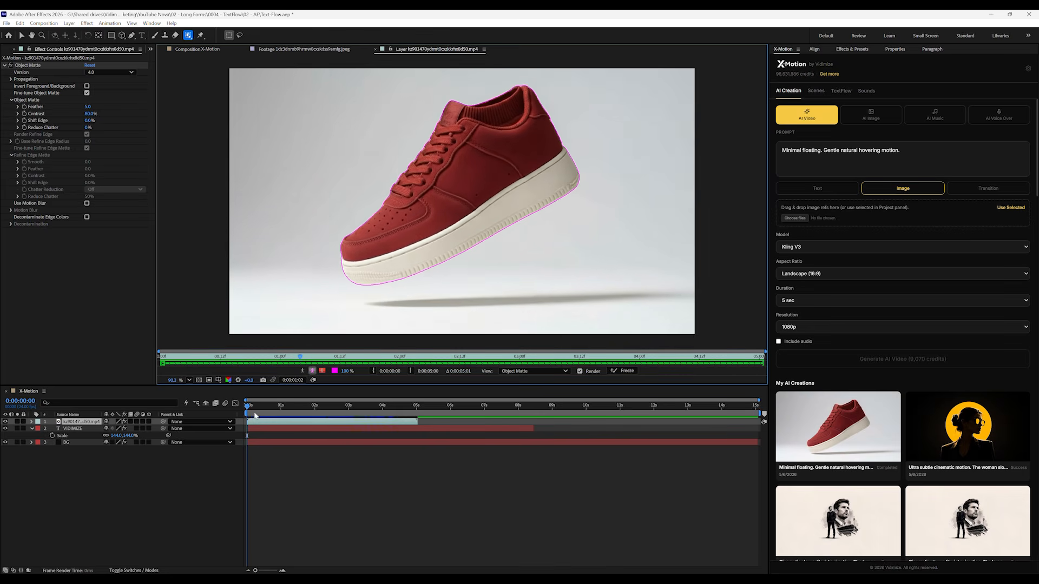
pyautogui.click(204, 49)
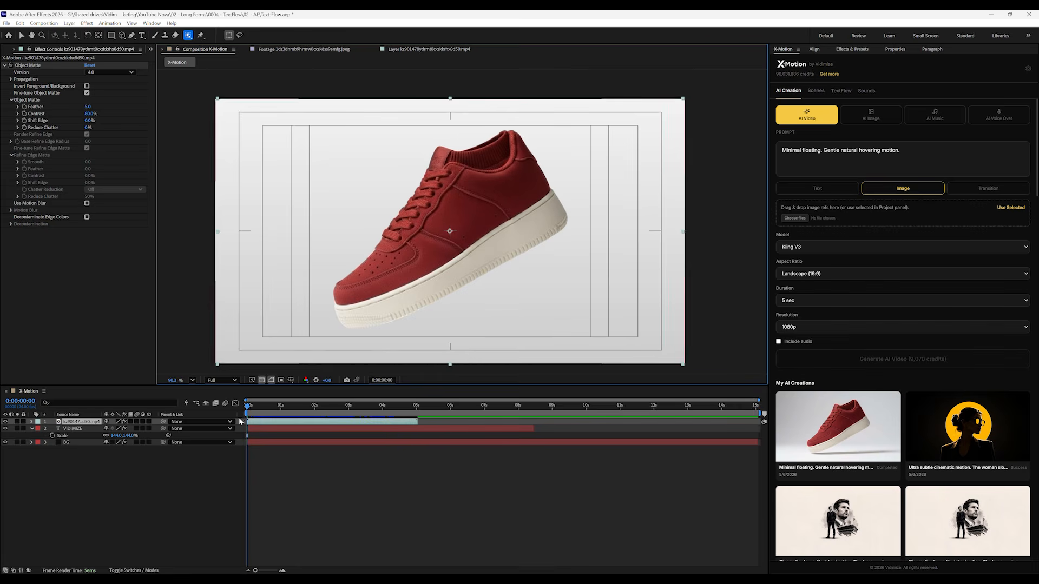
pyautogui.moveTo(255, 410); pyautogui.dragTo(276, 423)
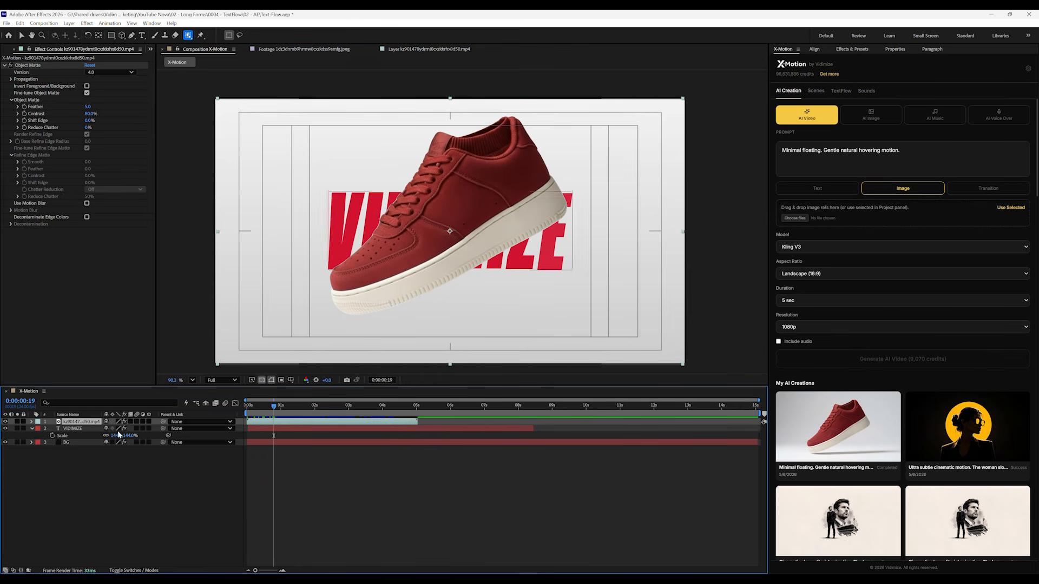
pyautogui.moveTo(88, 121)
pyautogui.mouseDown()
pyautogui.moveTo(98, 120)
pyautogui.moveTo(68, 124)
pyautogui.mouseUp()
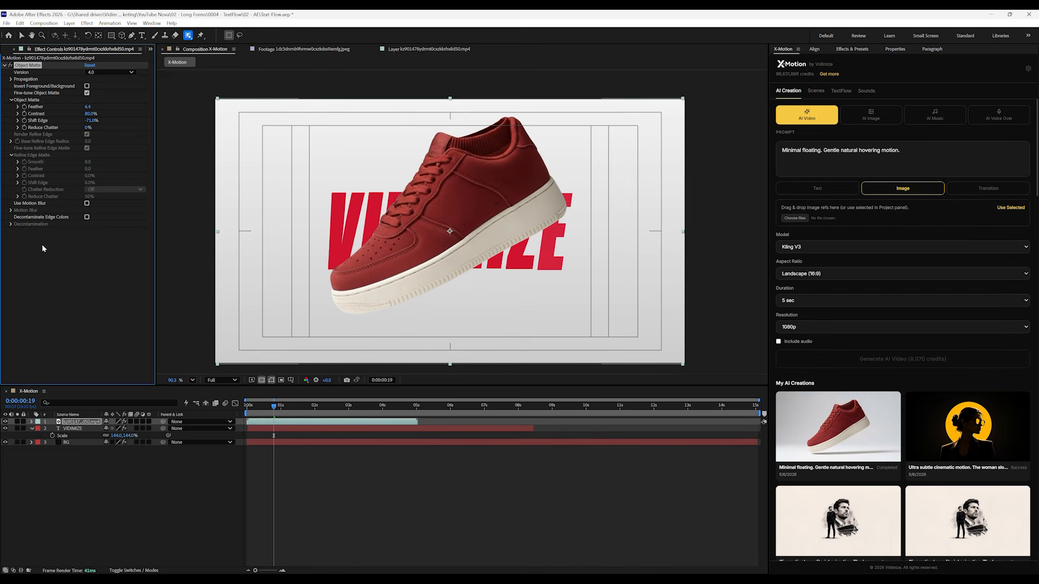
# Scale the sneaker layer to 68% and the VIDIMIZE text to 230%, and centre the text behind the shoe
pyautogui.click(81, 423)
pyautogui.press('s')
pyautogui.moveTo(116, 429); pyautogui.dragTo(160, 453)
pyautogui.click(87, 437)
pyautogui.press('v')
pyautogui.moveTo(588, 206); pyautogui.dragTo(588, 225)
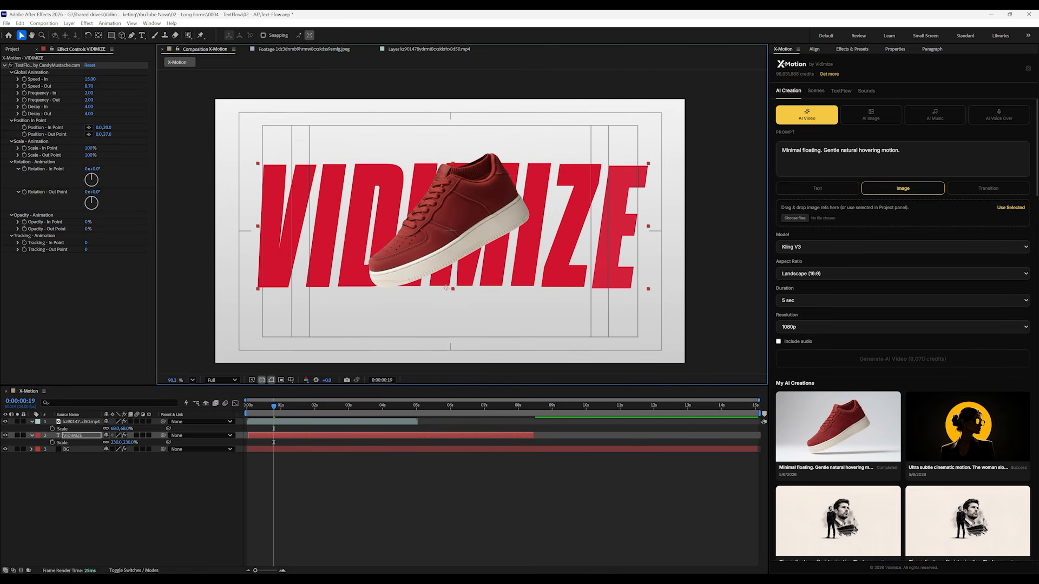
# End the work area at 0:00:05:00, trim the composition to it, and play the result
pyautogui.moveTo(274, 406); pyautogui.dragTo(409, 428)
pyautogui.press('n')
pyautogui.rightClick(391, 413)
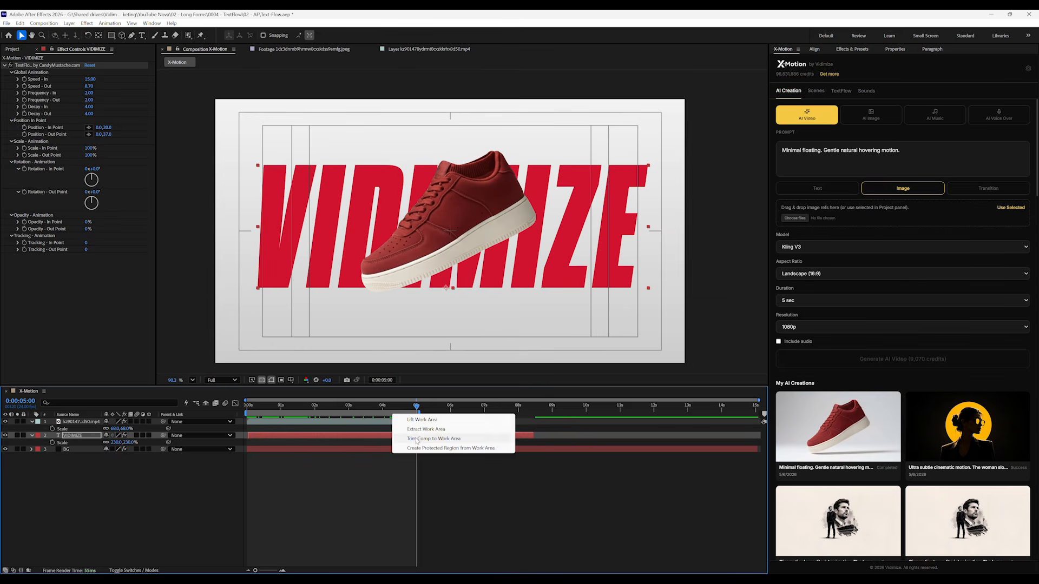
pyautogui.click(476, 438)
pyautogui.click(733, 421)
pyautogui.press('space')
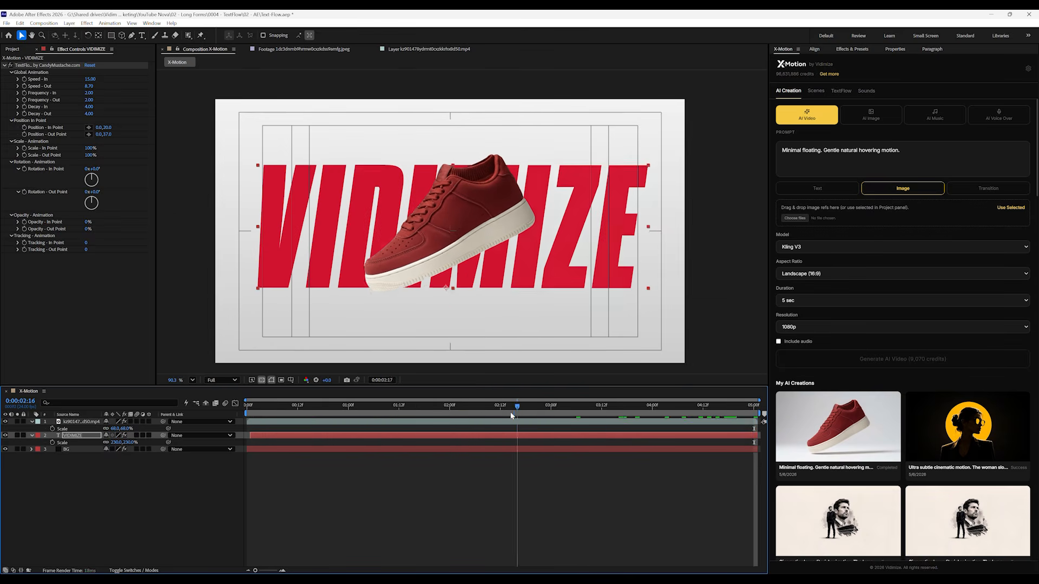
# Apply a Drop Shadow to the sneaker layer with Opacity 46%, Distance 190 and Softness 177
pyautogui.click(850, 48)
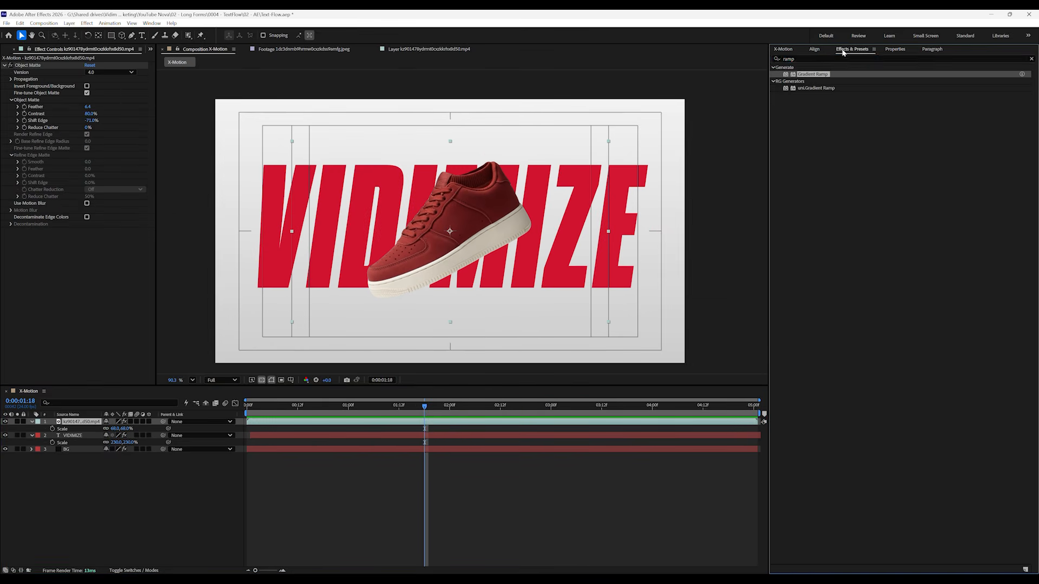
pyautogui.write('drop')
pyautogui.moveTo(812, 172); pyautogui.dragTo(84, 229)
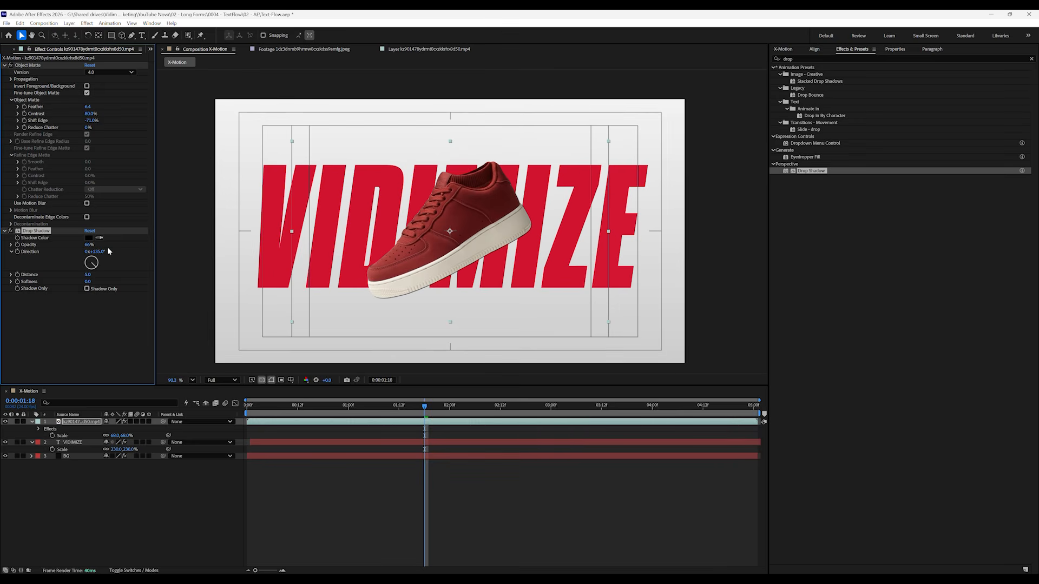
pyautogui.moveTo(88, 275); pyautogui.dragTo(122, 280)
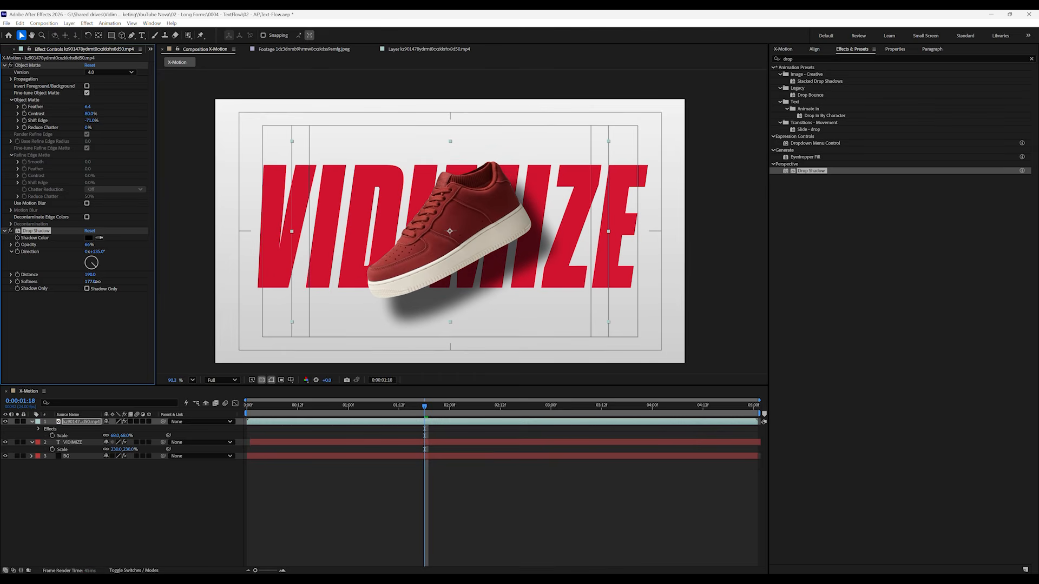
pyautogui.moveTo(89, 244); pyautogui.dragTo(67, 246)
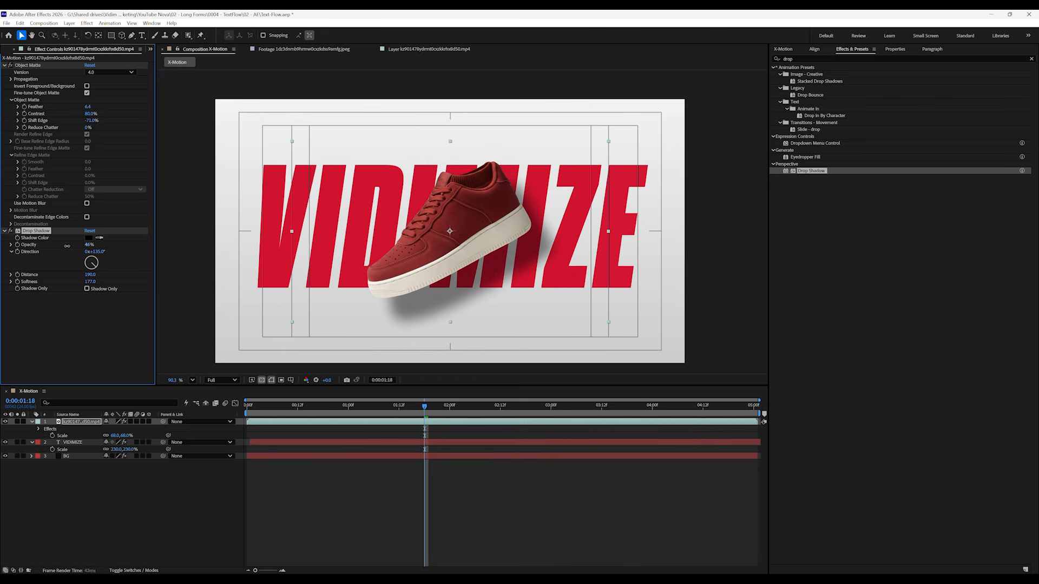
# Duplicate the sneaker layer, set the lower copy to Shadow Only, and remove the Drop Shadow from the upper copy
pyautogui.click(69, 472)
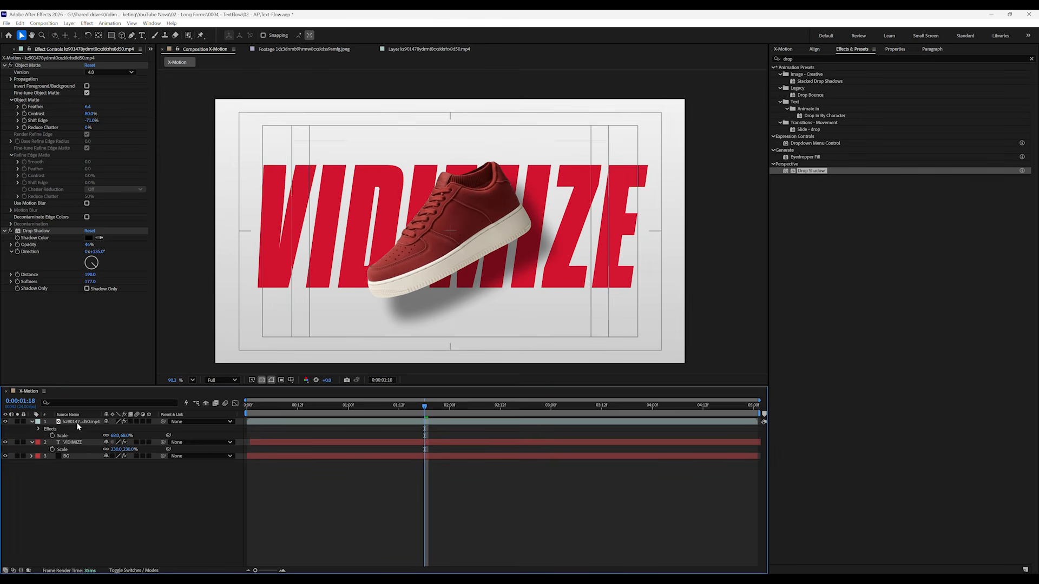
pyautogui.click(78, 426)
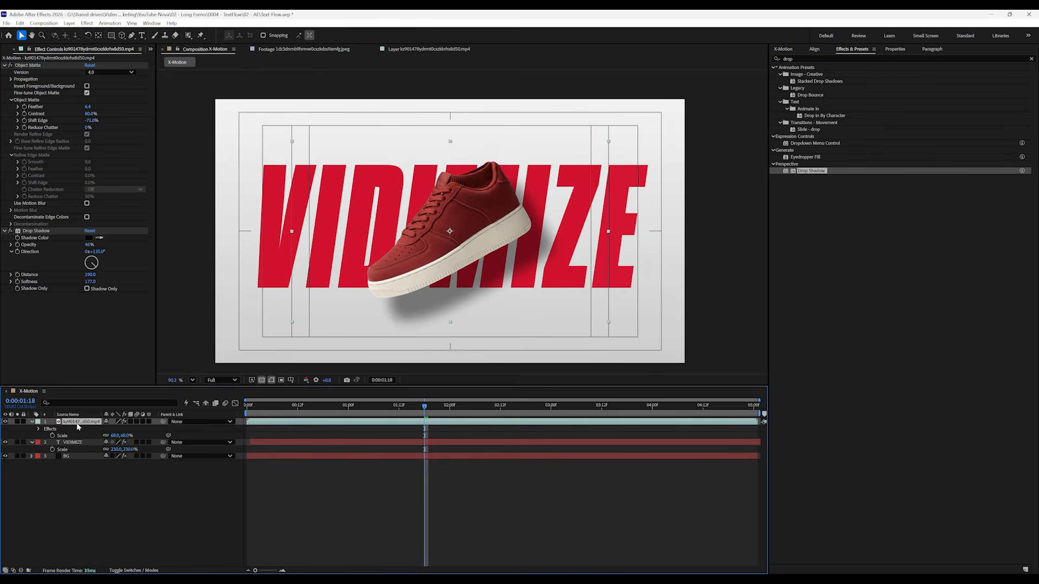
pyautogui.hotkey('ctrl', 'd')
pyautogui.click(81, 429)
pyautogui.click(88, 290)
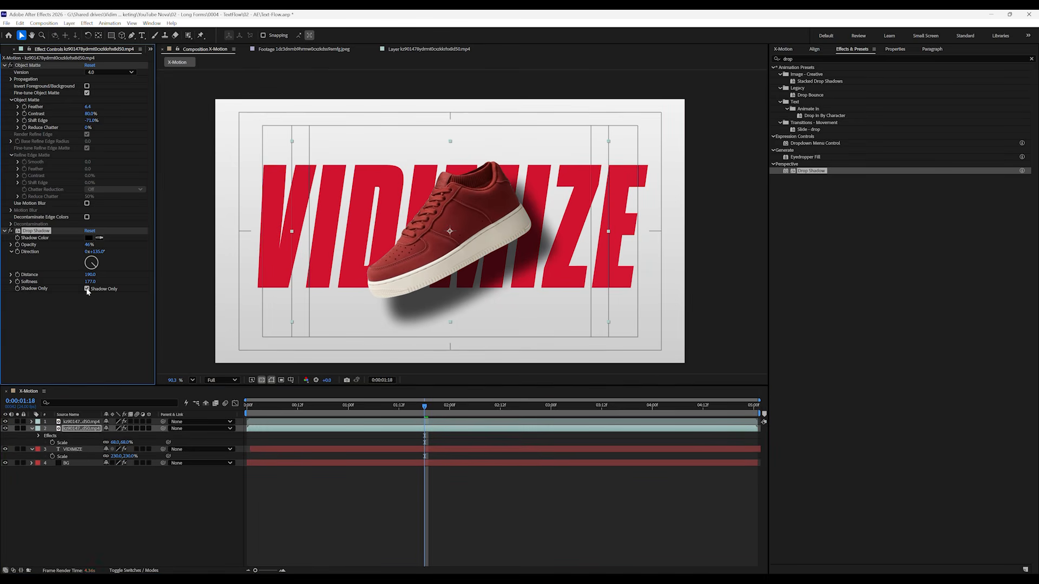
pyautogui.click(65, 423)
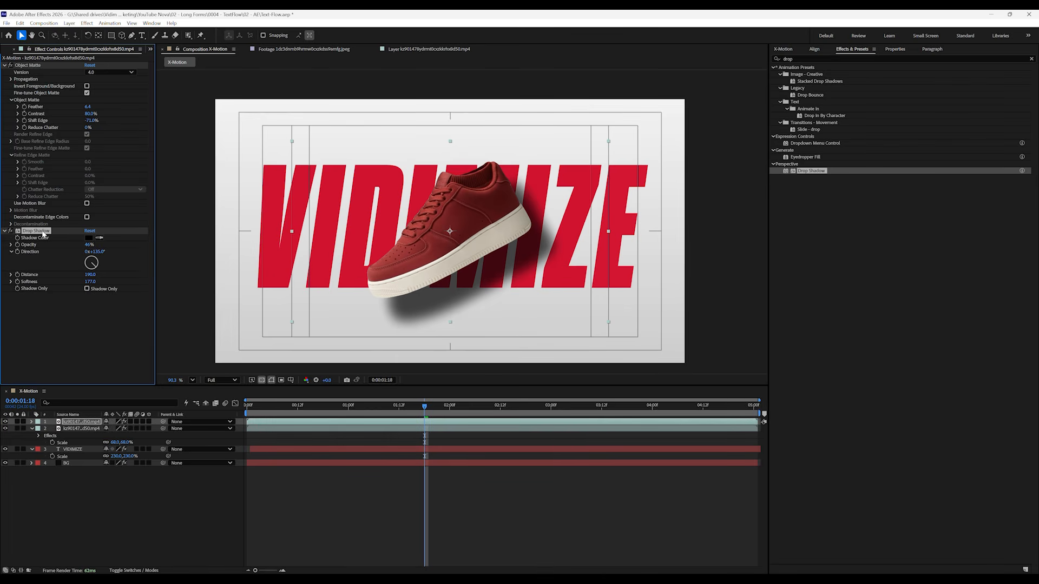
pyautogui.press('Delete')
# Use VIDIMIZE as the shadow layer's track matte, make the text layer visible again, and preview the composition
pyautogui.click(80, 428)
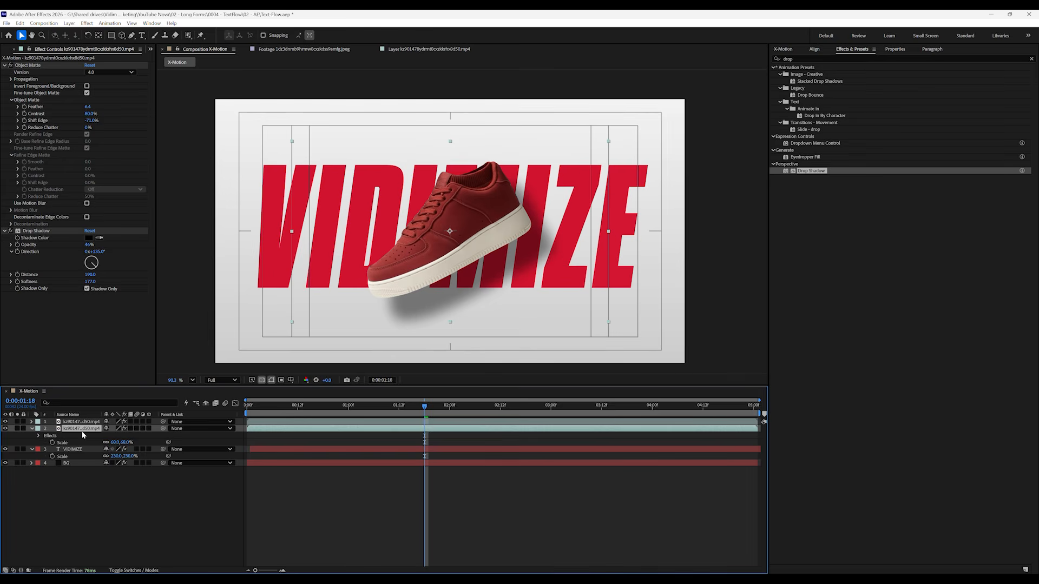
pyautogui.press('F4')
pyautogui.click(144, 430)
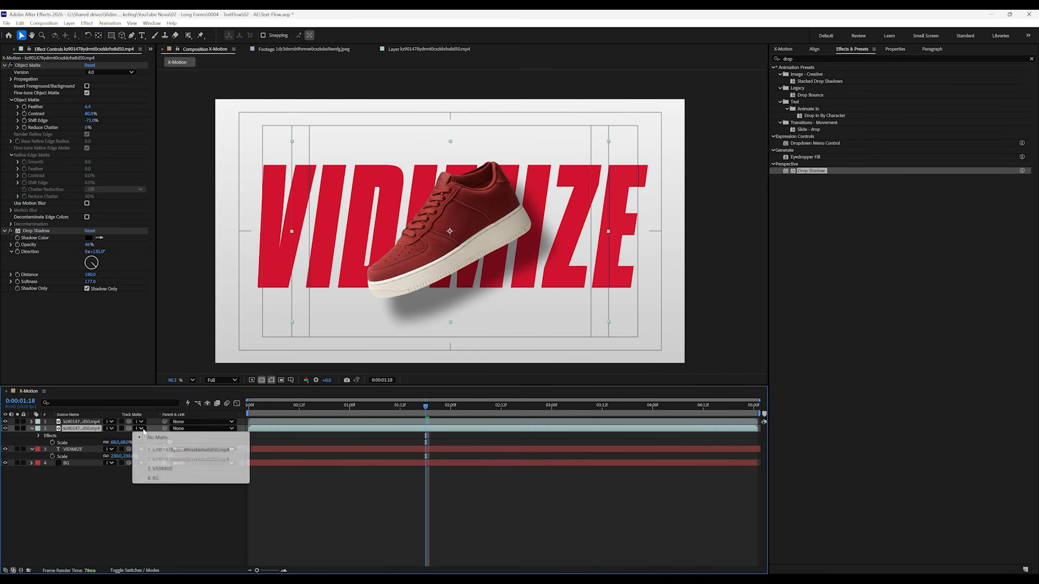
pyautogui.click(161, 469)
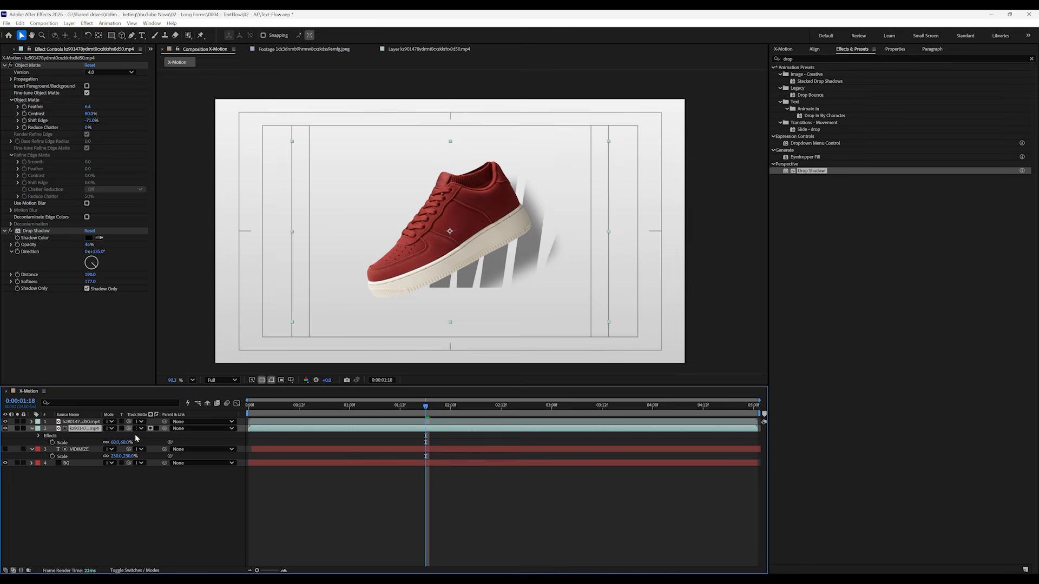
pyautogui.click(6, 449)
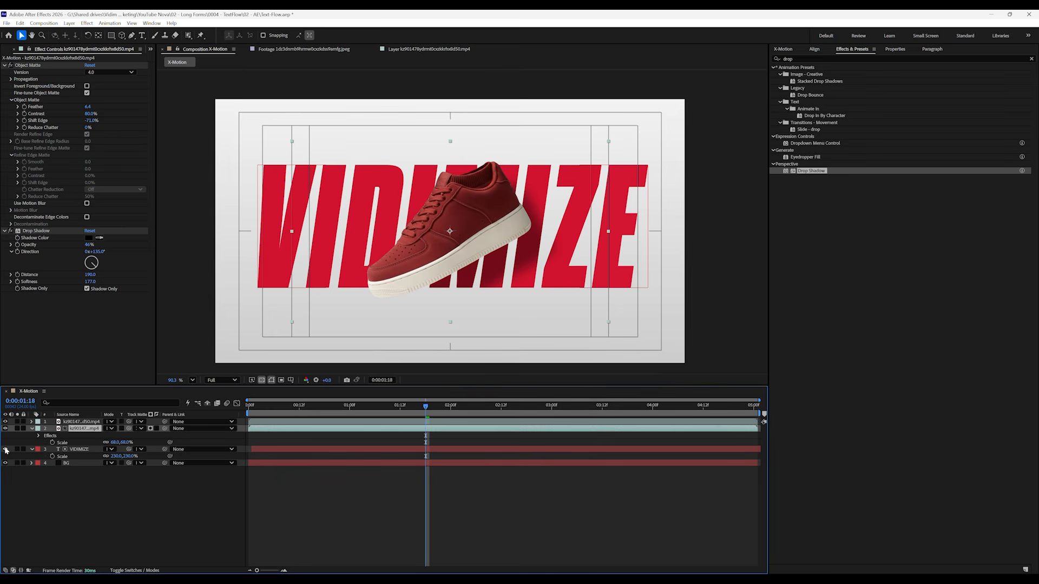
pyautogui.moveTo(320, 407); pyautogui.dragTo(201, 482)
pyautogui.press('space')
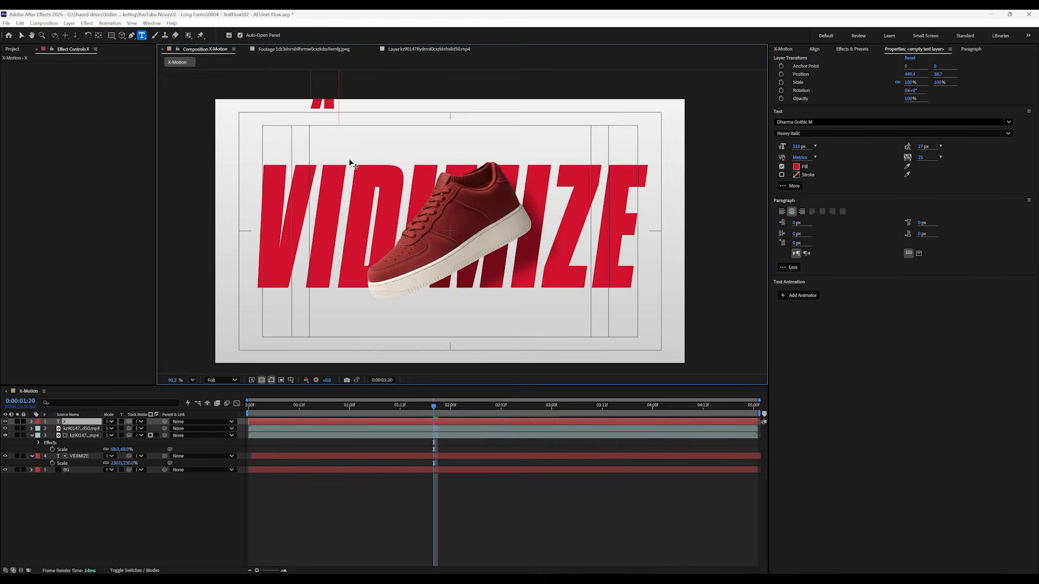
# Add the text "X-motion" with a black fill and left alignment above the start of the VIDIMIZE title
pyautogui.write('X-motion')
pyautogui.click(21, 35)
pyautogui.moveTo(361, 102); pyautogui.dragTo(381, 152)
pyautogui.click(781, 211)
pyautogui.click(796, 167)
pyautogui.click(133, 398)
pyautogui.click(306, 295)
# Correct the small title to "X-Motion" and format it in Dharma Gothic C Regular at 157 px
pyautogui.doubleClick(394, 140)
pyautogui.click(419, 152)
pyautogui.press('BackSpace')
pyautogui.write('M')
pyautogui.click(21, 36)
pyautogui.click(819, 122)
pyautogui.scroll(1, 847, 171)
pyautogui.click(824, 155)
pyautogui.moveTo(799, 147); pyautogui.dragTo(720, 148)
# Duplicate the small title below the end of VIDIMIZE, right-align the copy and change it to "Free Animator"
pyautogui.moveTo(378, 150); pyautogui.dragTo(614, 308)
pyautogui.hotkey('ctrl', 'd')
pyautogui.click(802, 212)
pyautogui.doubleClick(614, 308)
pyautogui.write('Free Animator')
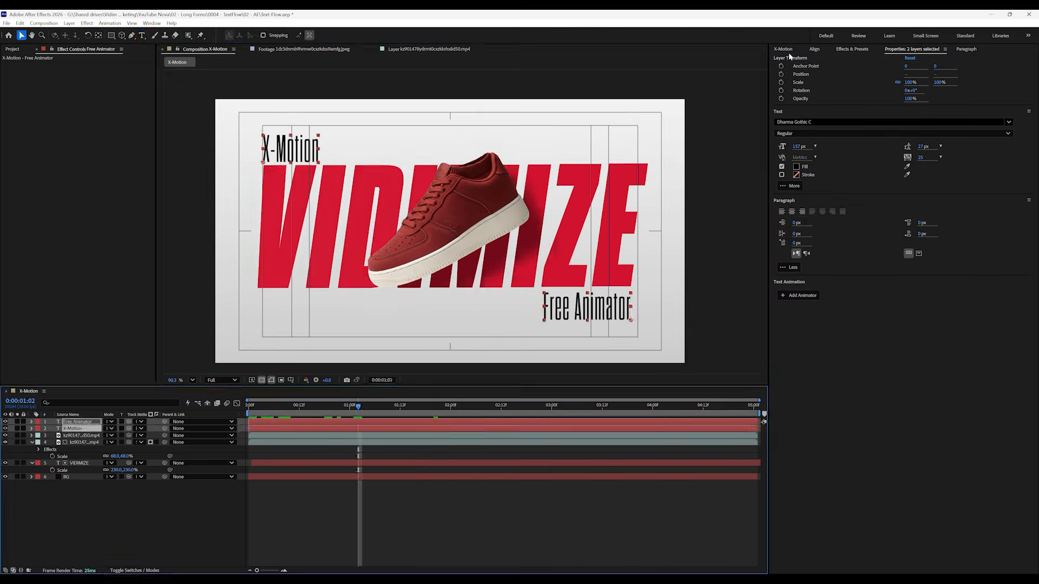
# Apply the TextFlow preset Dynamic 05, based on Characters, to the X-Motion and Free Animator text layers
pyautogui.click(788, 52)
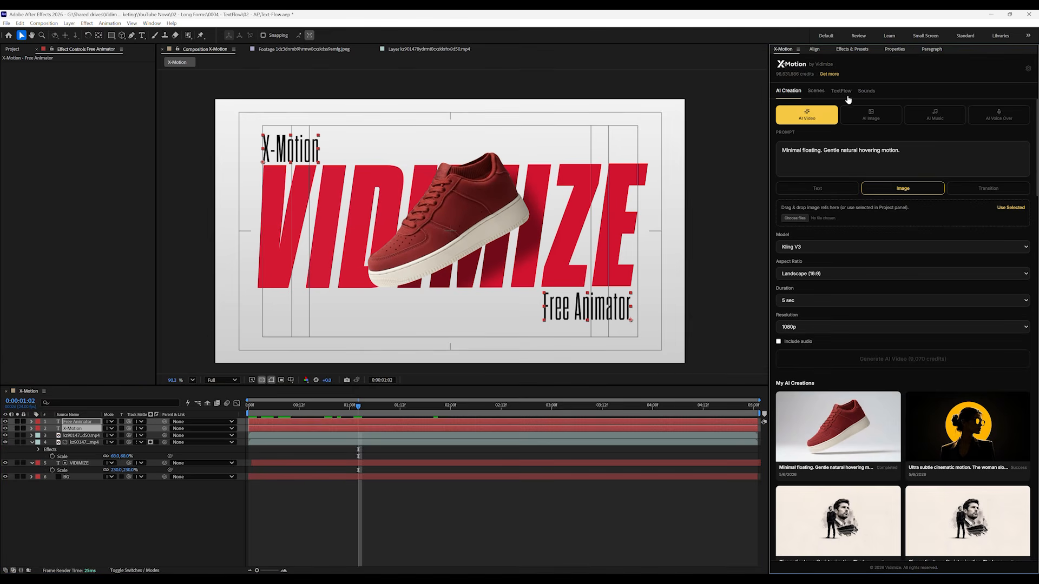
pyautogui.click(843, 92)
pyautogui.click(833, 109)
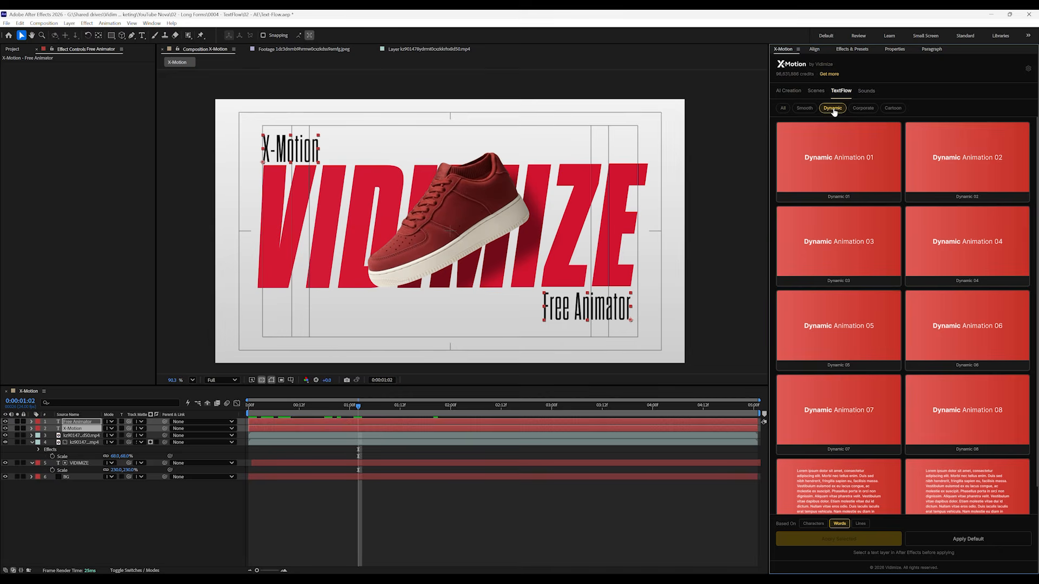
pyautogui.click(855, 354)
pyautogui.click(814, 524)
pyautogui.click(820, 540)
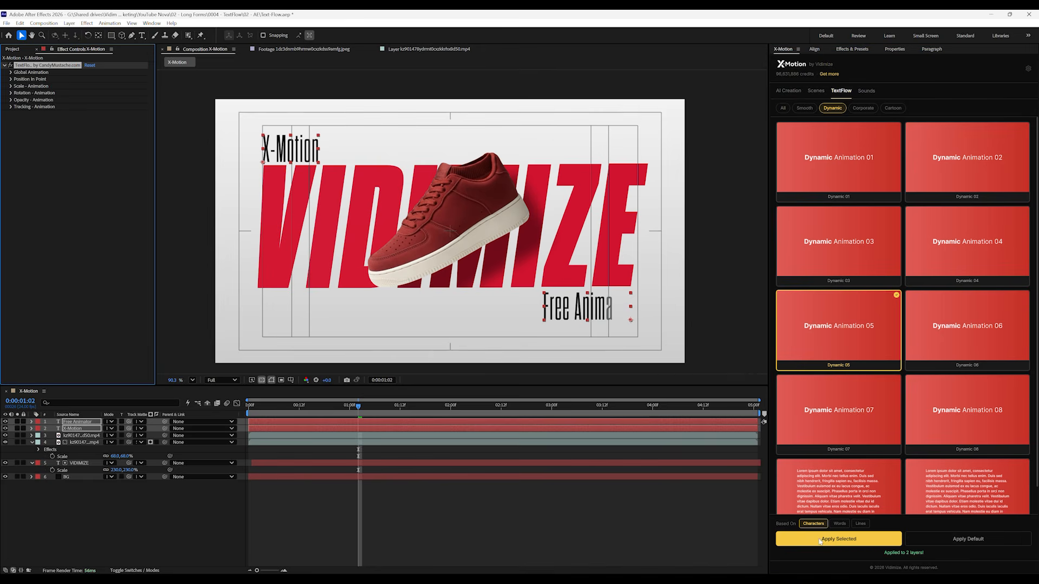
# Stagger the starts of the Free Animator and X-Motion layers by a few frames, and play the composition from the beginning
pyautogui.moveTo(299, 413); pyautogui.dragTo(239, 412)
pyautogui.click(321, 530)
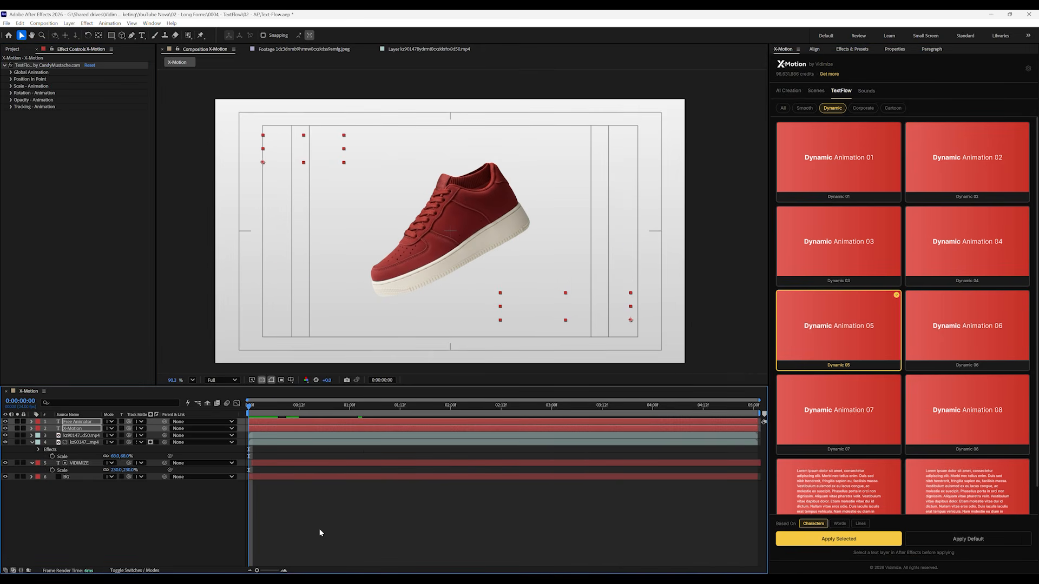
pyautogui.click(265, 411)
pyautogui.click(270, 420)
pyautogui.click(285, 428)
pyautogui.moveTo(286, 429); pyautogui.dragTo(226, 415)
pyautogui.press('space')
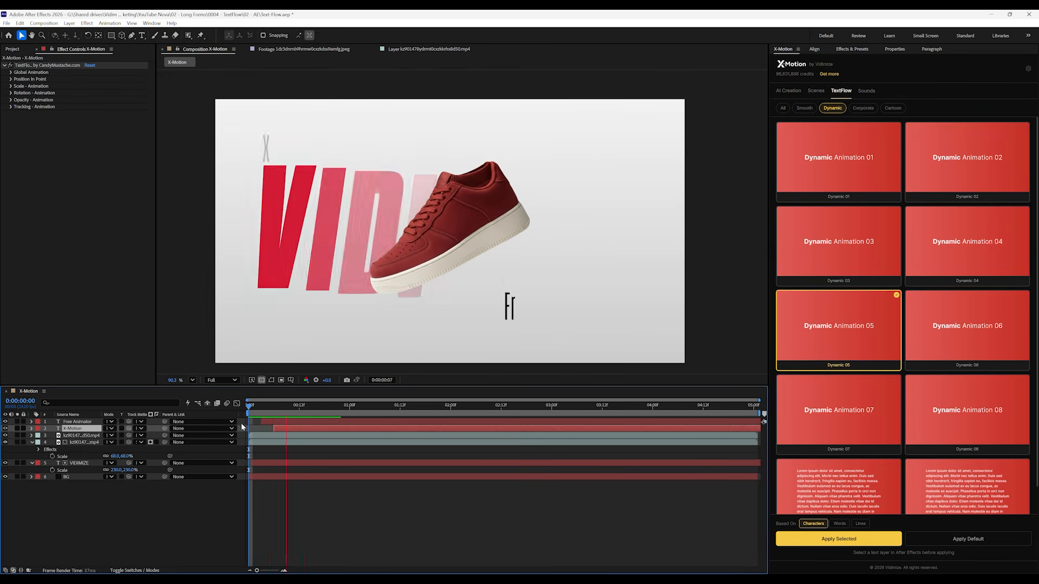